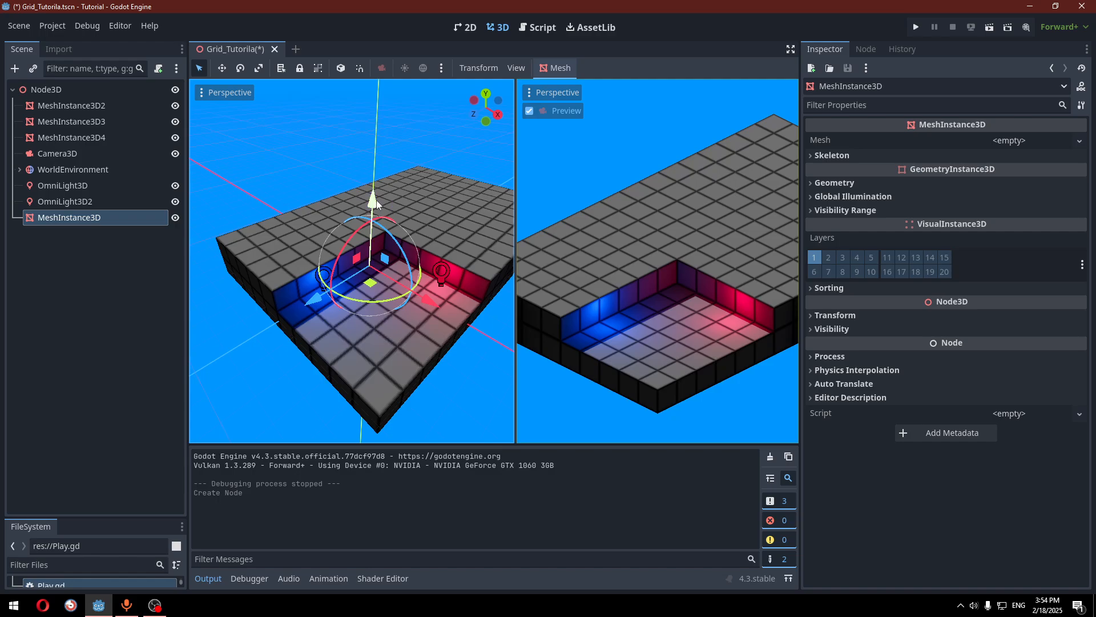
Raise the mesh node above the floor and assign it a new BoxMesh
{"action": "left_click_drag", "start_coordinate": [375, 200], "coordinate": [385, 102]}
{"action": "left_click", "coordinate": [1032, 140]}
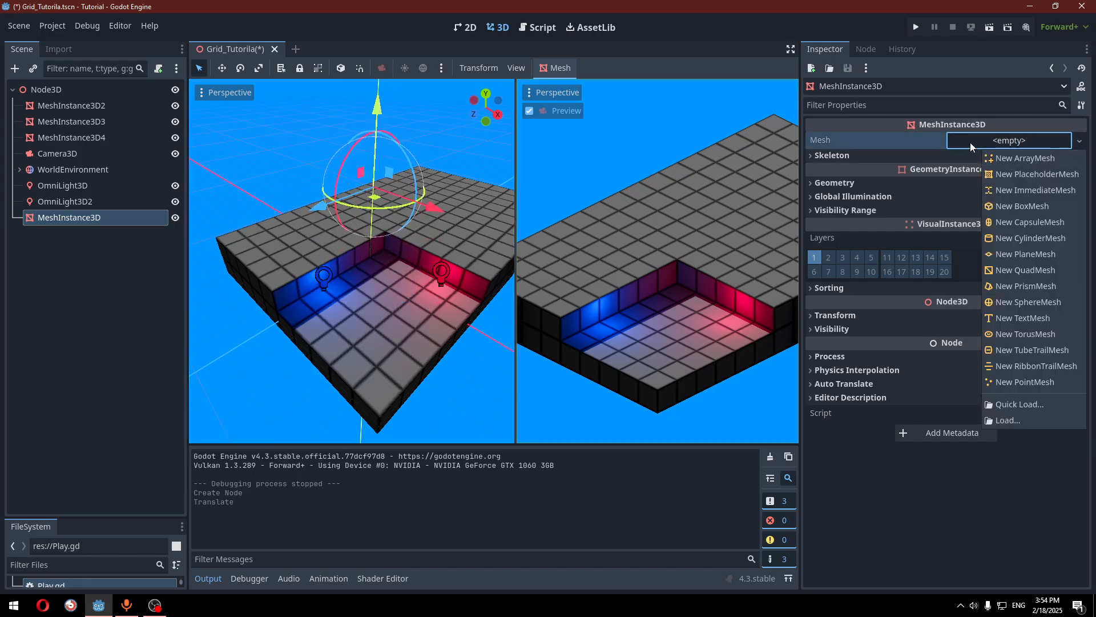
{"action": "left_click", "coordinate": [1033, 207]}
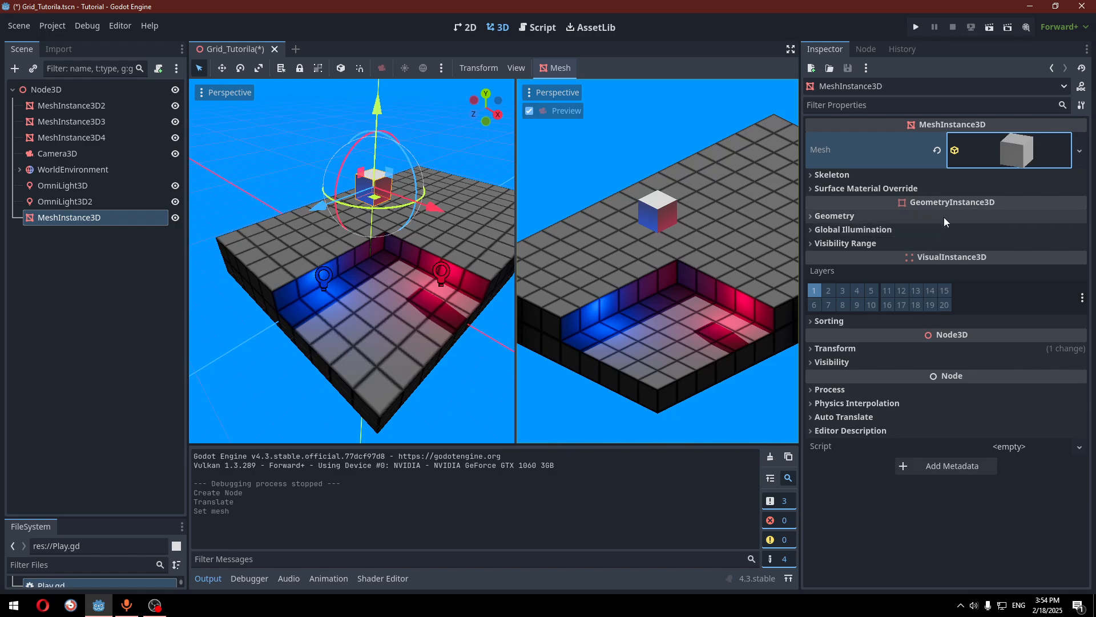
Set the box mesh Size x and z to 6 m
{"action": "left_click", "coordinate": [995, 157]}
{"action": "left_click", "coordinate": [852, 278]}
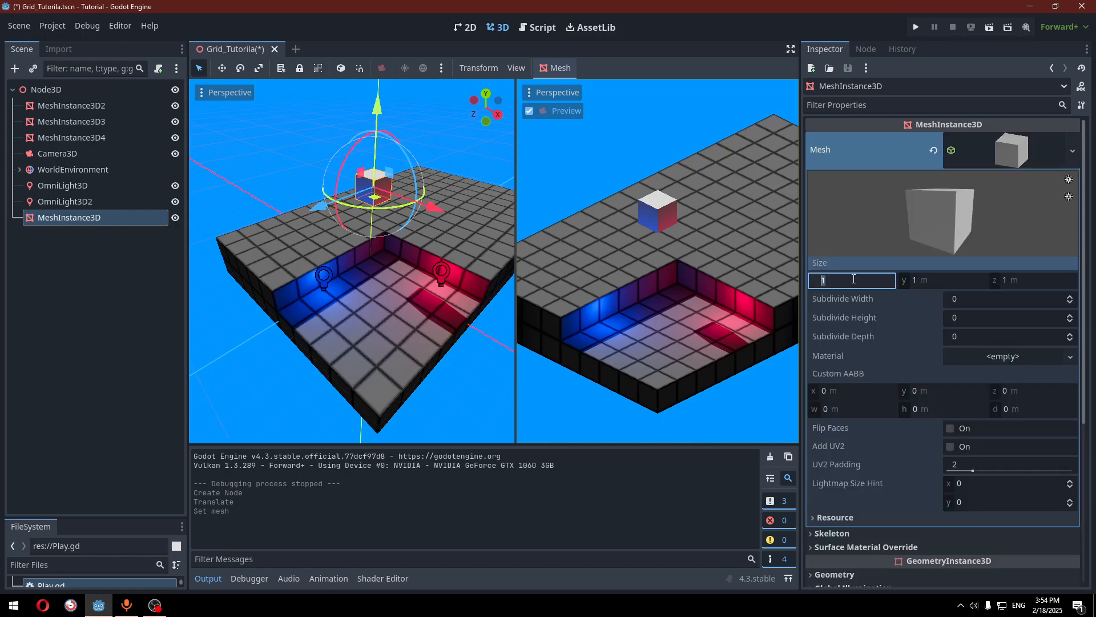
{"action": "type", "text": "6"}
{"action": "left_click", "coordinate": [1032, 280]}
{"action": "type", "text": "6"}
{"action": "key", "text": "Return"}
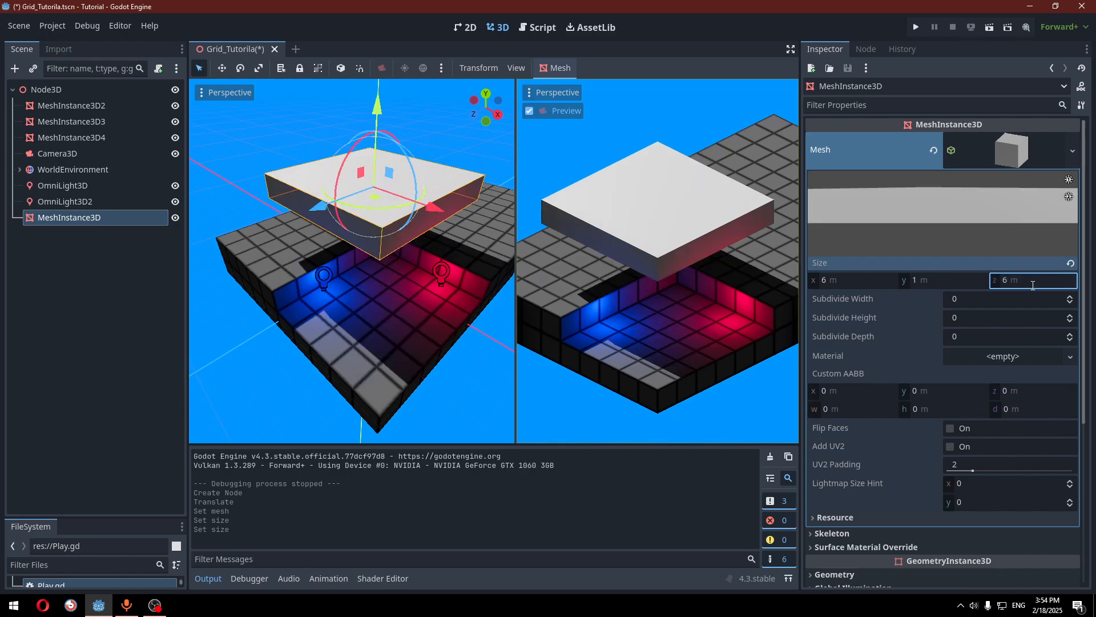
{"action": "left_click", "coordinate": [998, 153]}
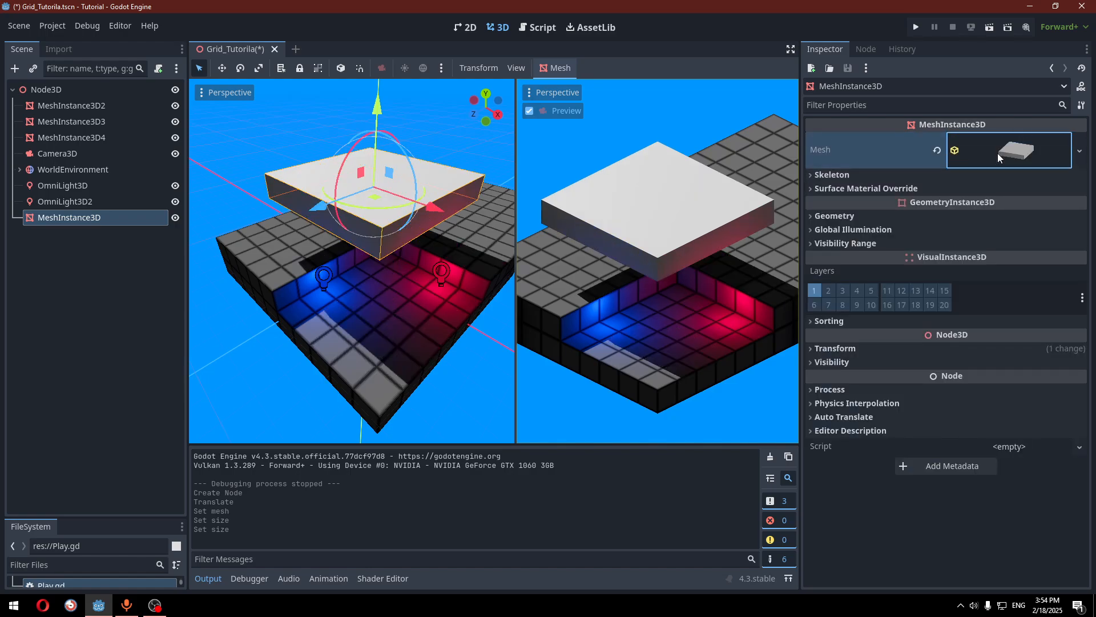
{"action": "left_click", "coordinate": [895, 216]}
Set Material Override to a new StandardMaterial3D with cyan (00ffff) albedo colour
{"action": "left_click", "coordinate": [984, 237]}
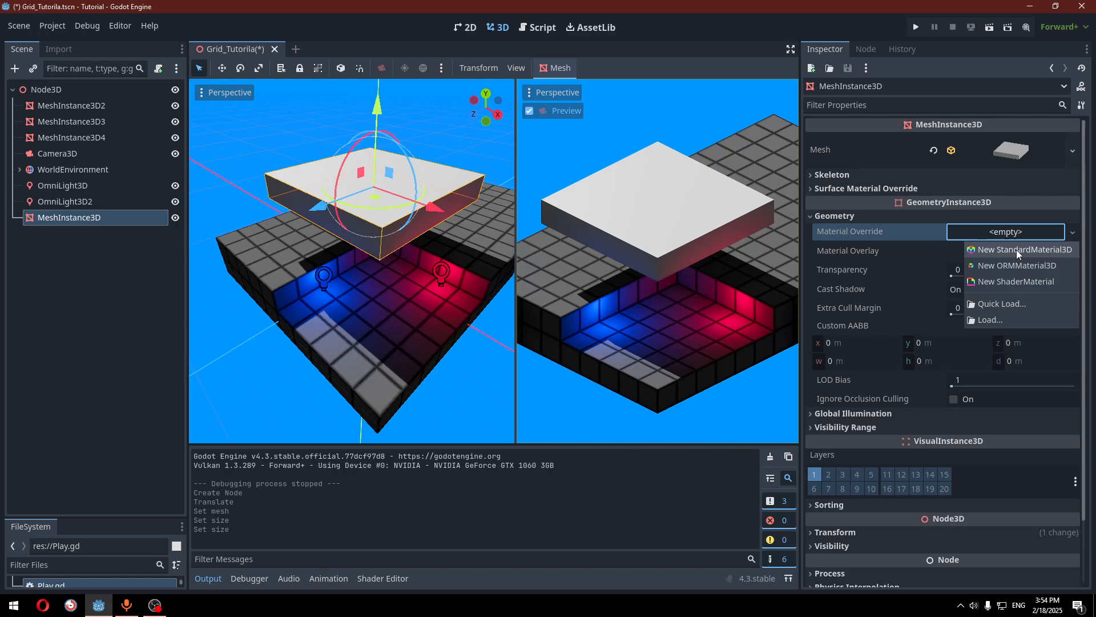
{"action": "left_click", "coordinate": [1017, 249]}
{"action": "left_click", "coordinate": [1019, 240]}
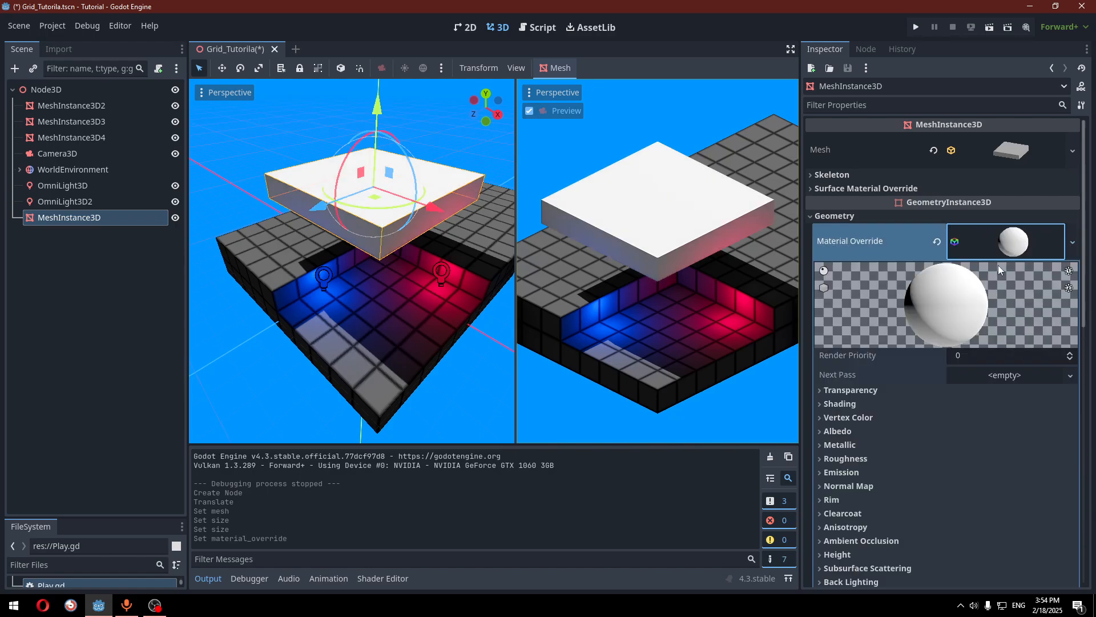
{"action": "left_click", "coordinate": [886, 431]}
{"action": "left_click", "coordinate": [980, 446]}
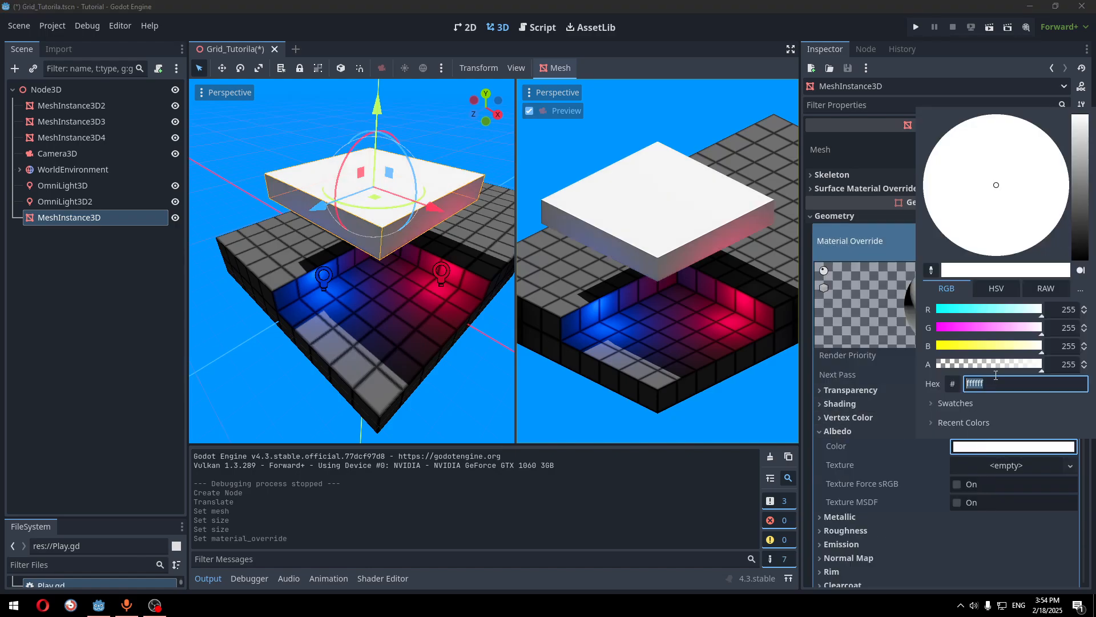
{"action": "left_click_drag", "start_coordinate": [1006, 316], "coordinate": [920, 309]}
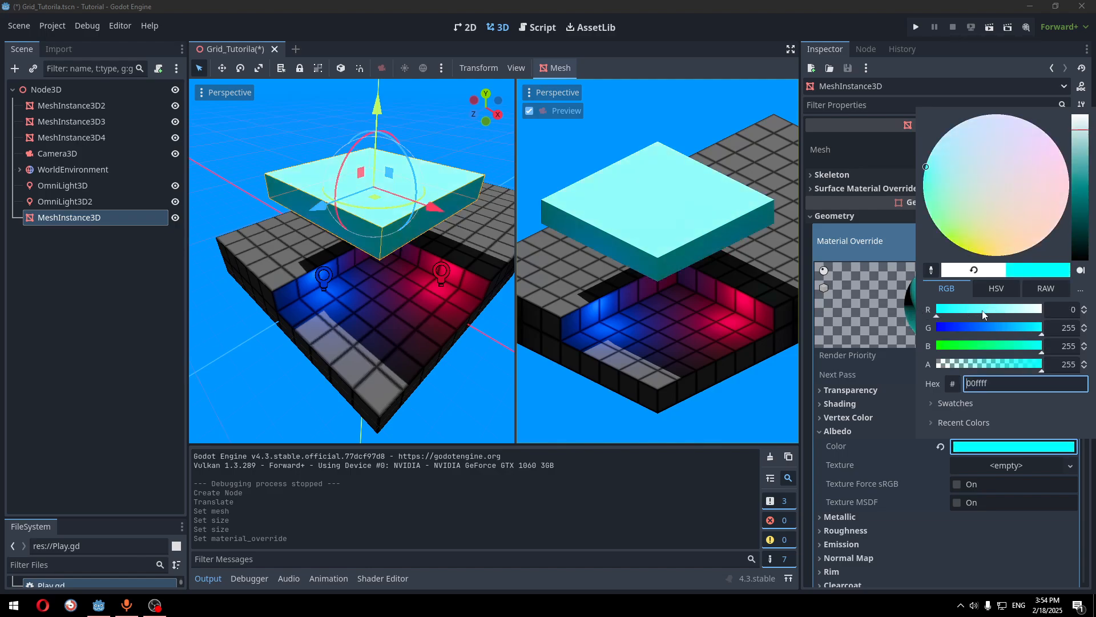
{"action": "left_click", "coordinate": [858, 432]}
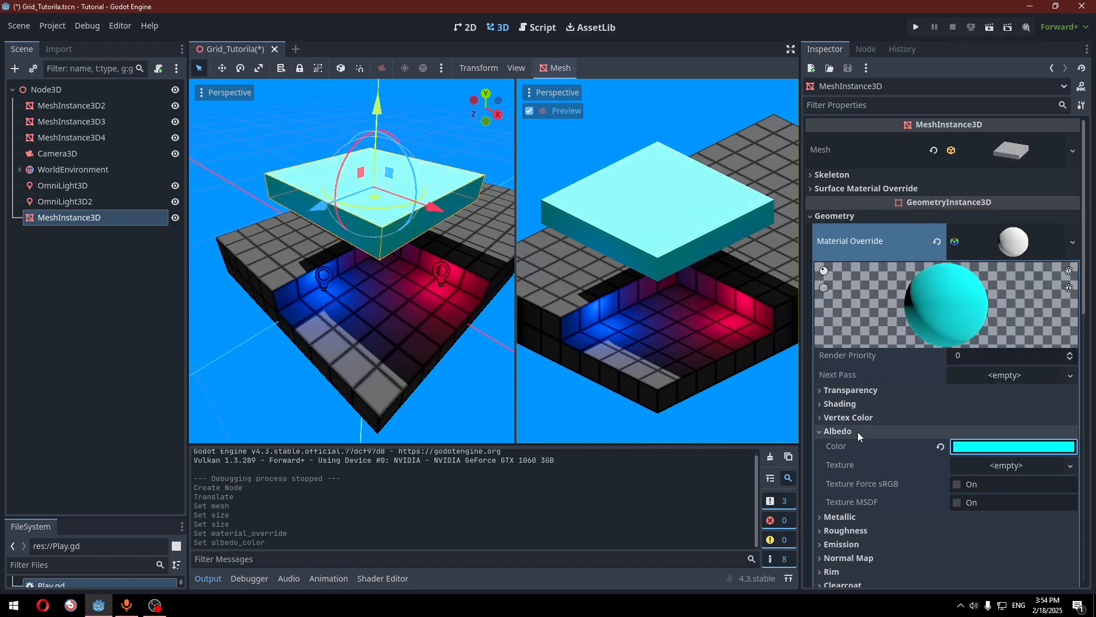
{"action": "left_click", "coordinate": [857, 431]}
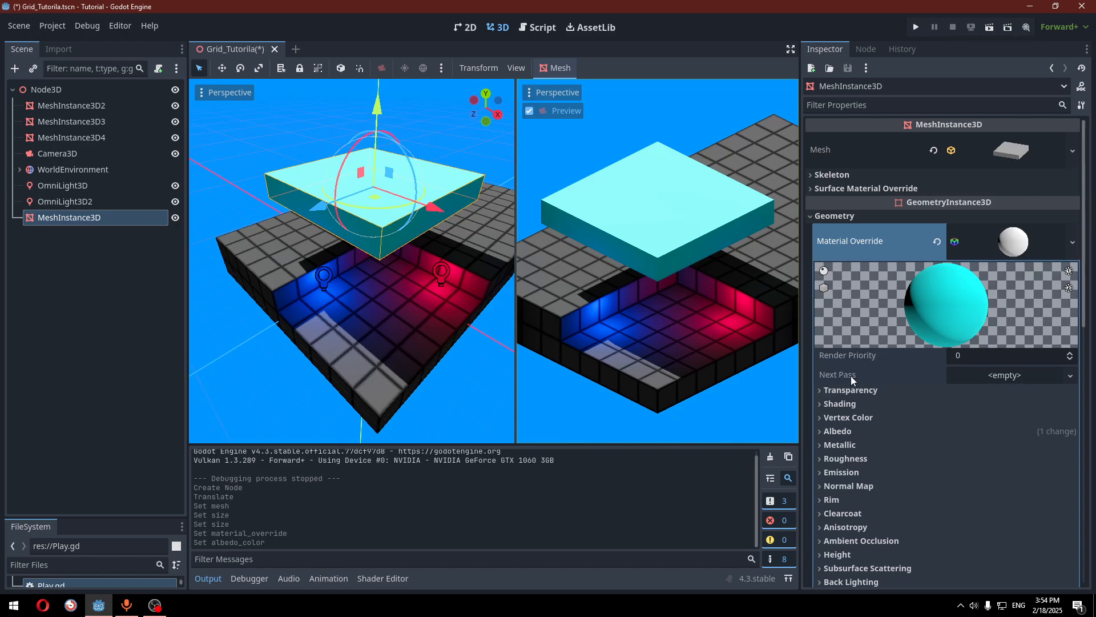
{"action": "left_click", "coordinate": [993, 378]}
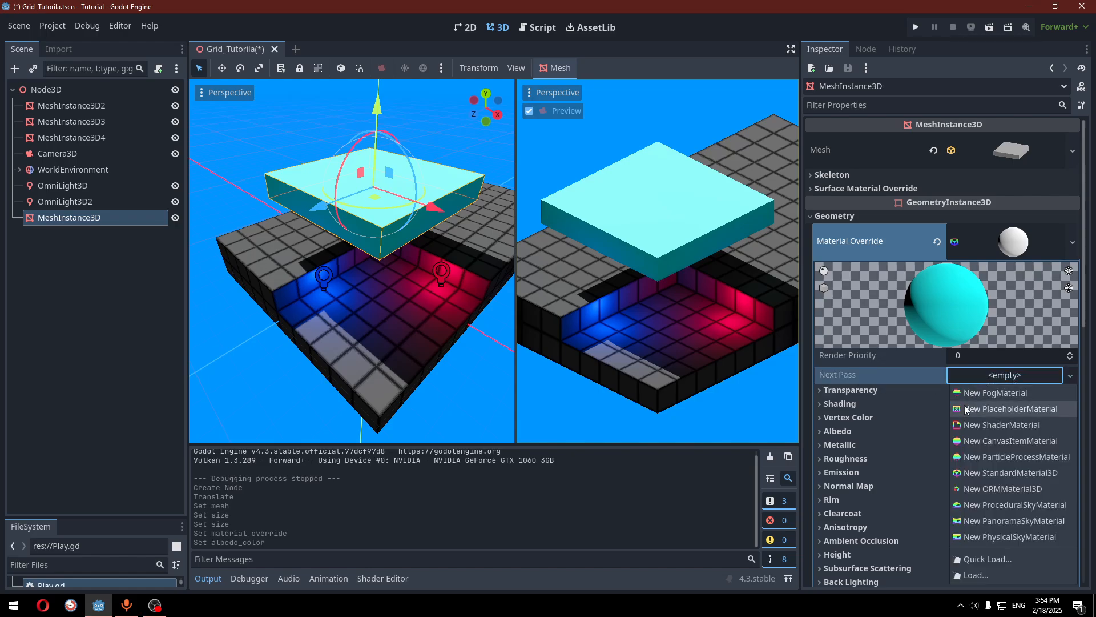
Add a new StandardMaterial3D as Next Pass with Transparency set to Alpha
{"action": "left_click", "coordinate": [1022, 474]}
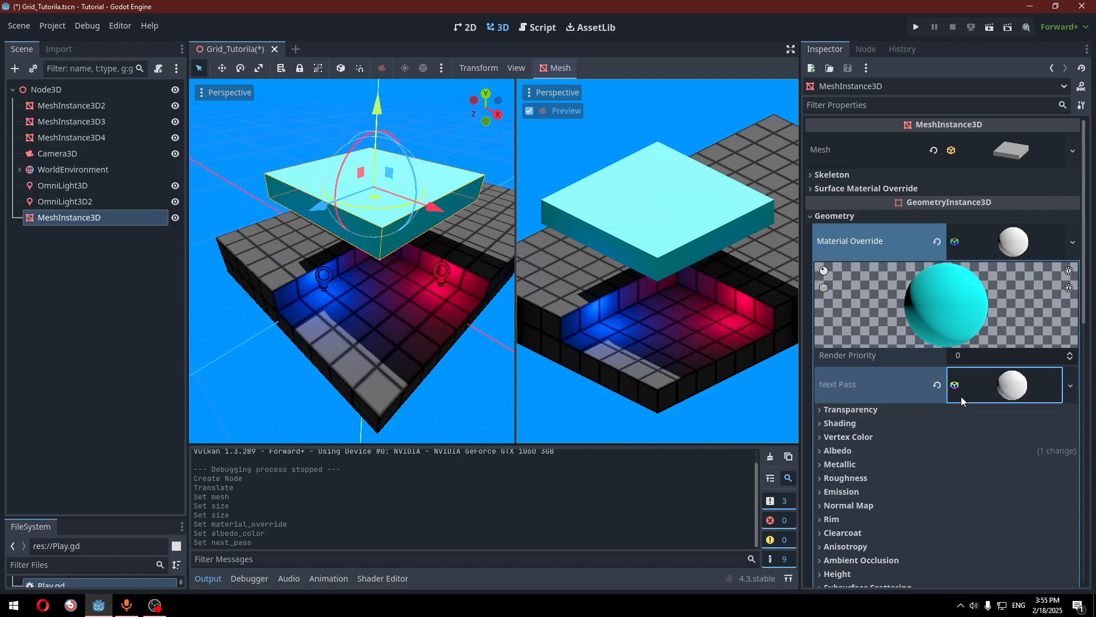
{"action": "left_click", "coordinate": [1017, 393]}
{"action": "scroll", "coordinate": [1007, 391], "scroll_direction": "down", "scroll_amount": 5}
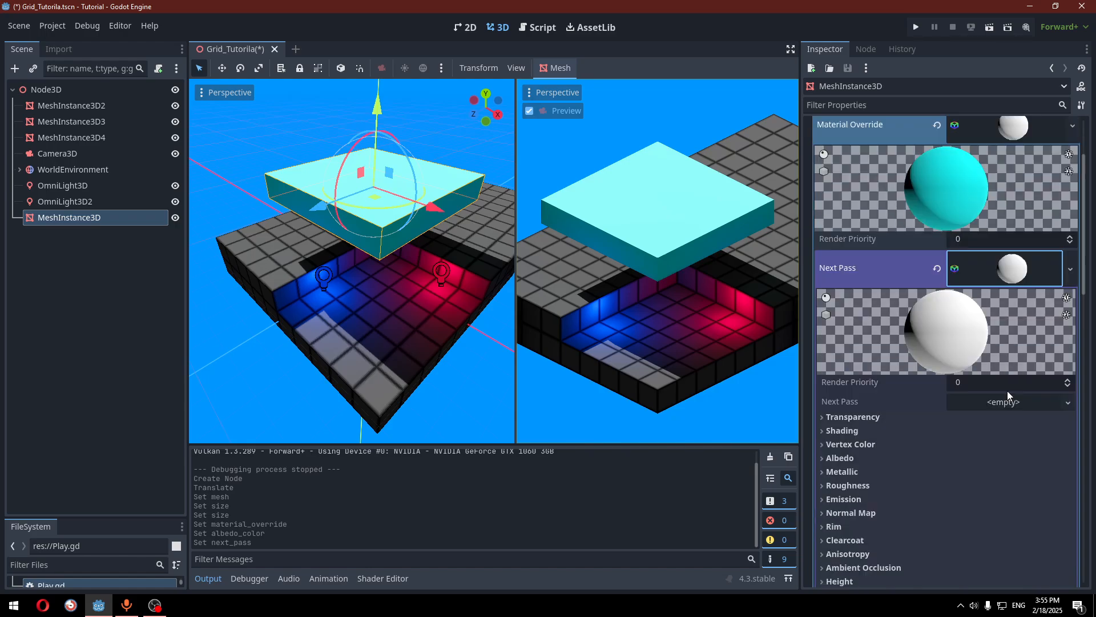
{"action": "left_click", "coordinate": [945, 359]}
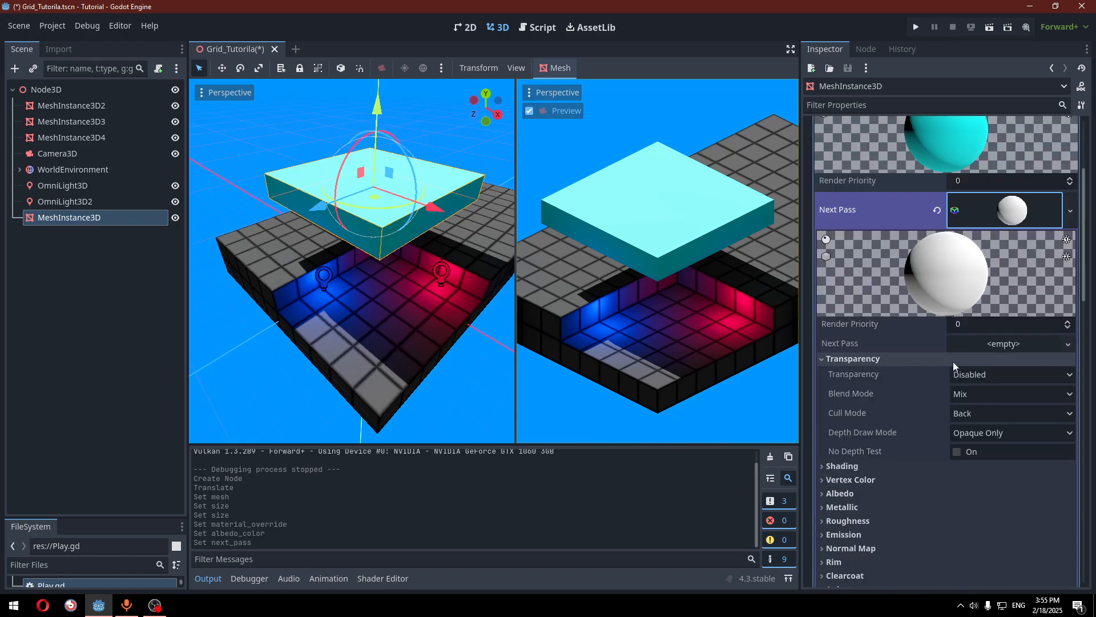
{"action": "left_click", "coordinate": [969, 373]}
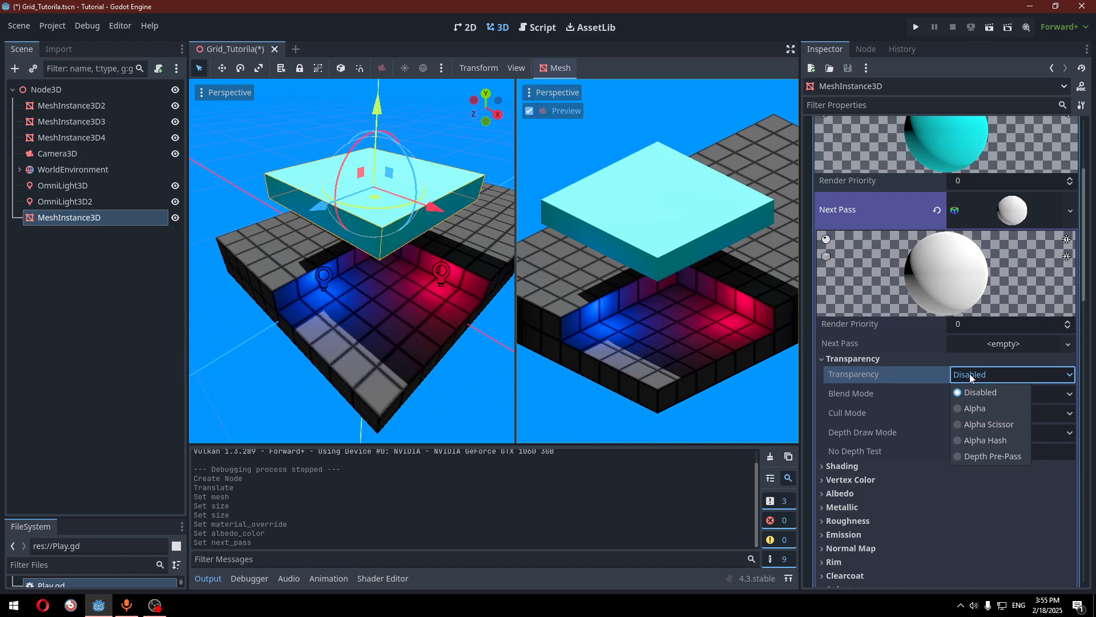
{"action": "left_click", "coordinate": [969, 409]}
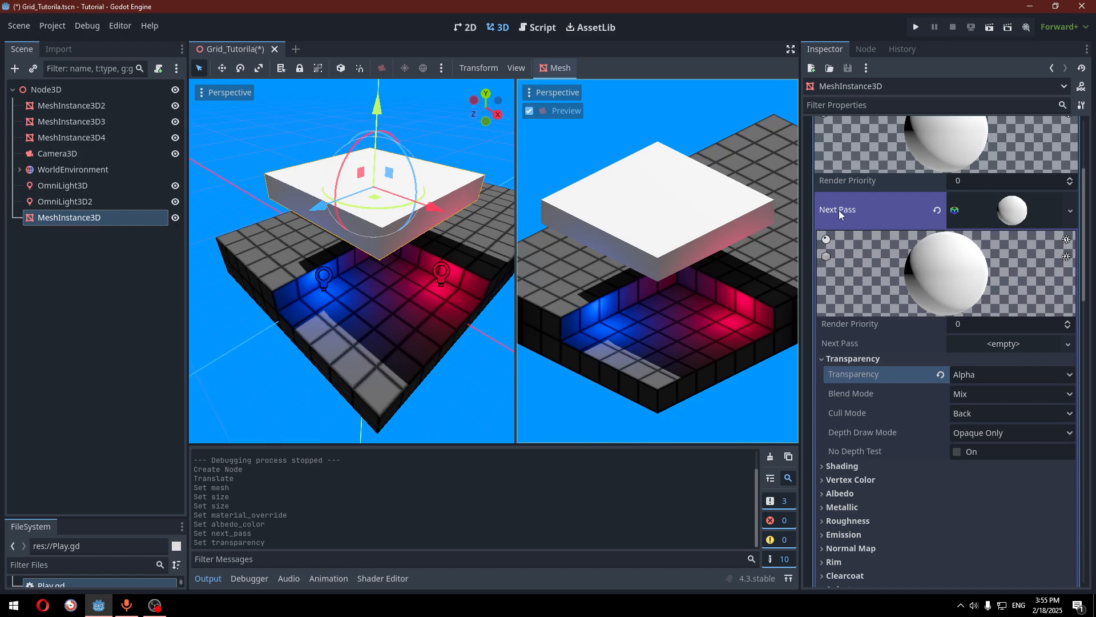
{"action": "scroll", "coordinate": [922, 272], "scroll_direction": "up", "scroll_amount": 1}
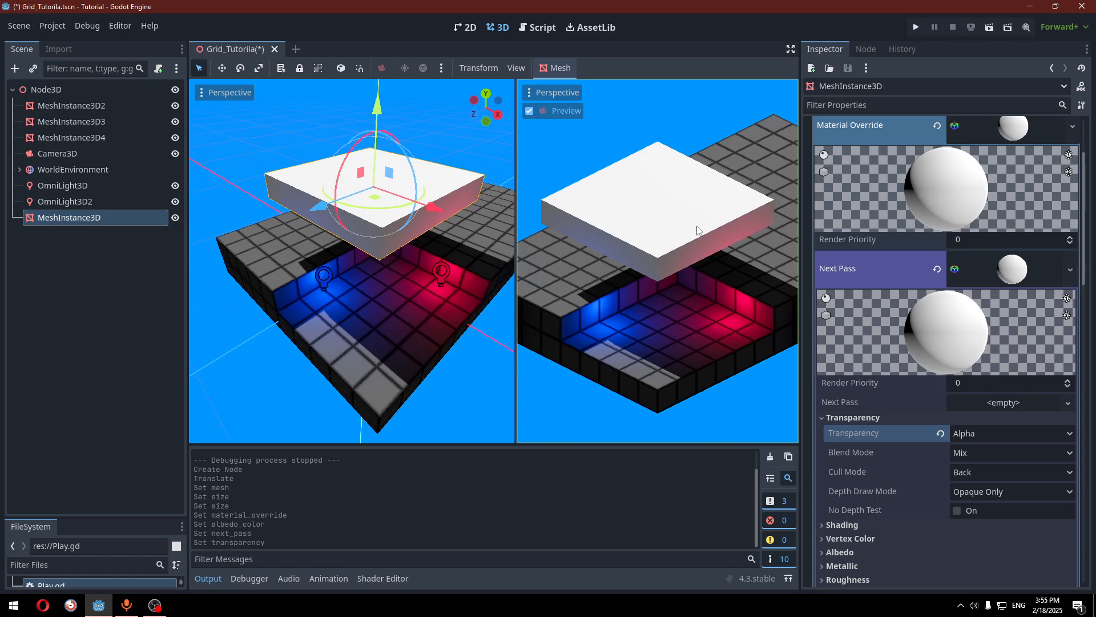
{"action": "scroll", "coordinate": [1031, 338], "scroll_direction": "down", "scroll_amount": 2}
{"action": "scroll", "coordinate": [1031, 338], "scroll_direction": "down", "scroll_amount": 1}
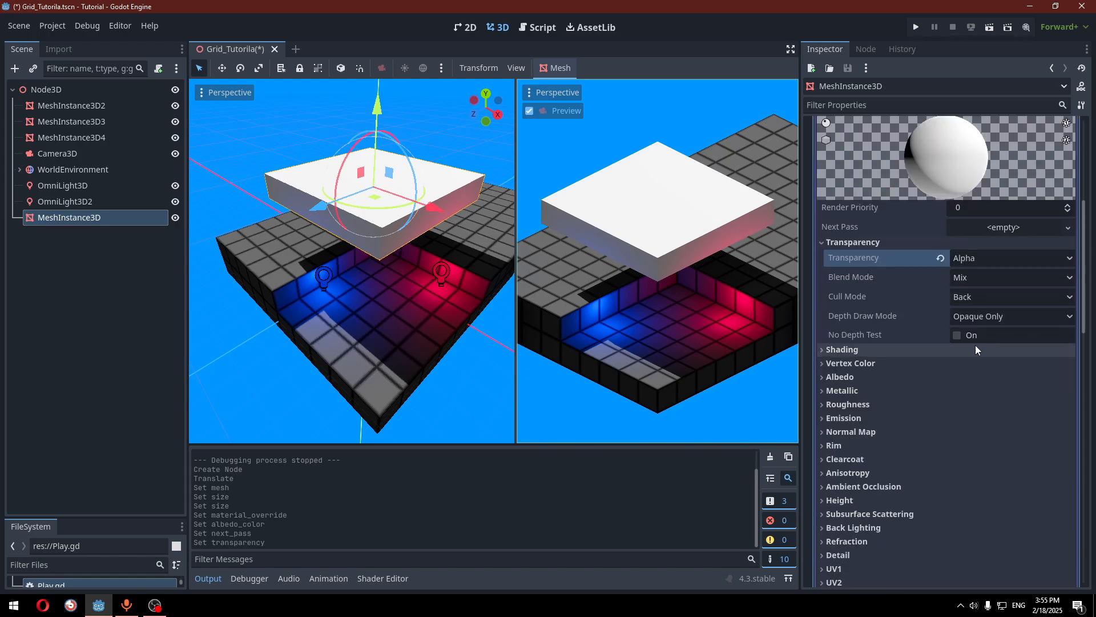
{"action": "left_click", "coordinate": [859, 382]}
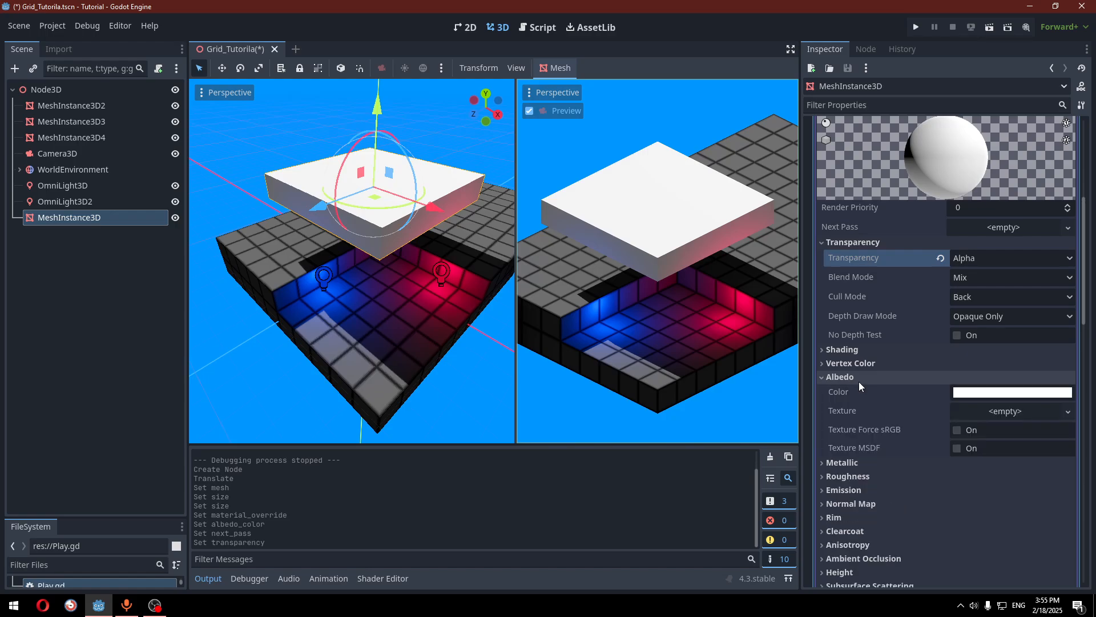
Assign a new GradientTexture2D as the next-pass albedo texture
{"action": "left_click", "coordinate": [981, 409]}
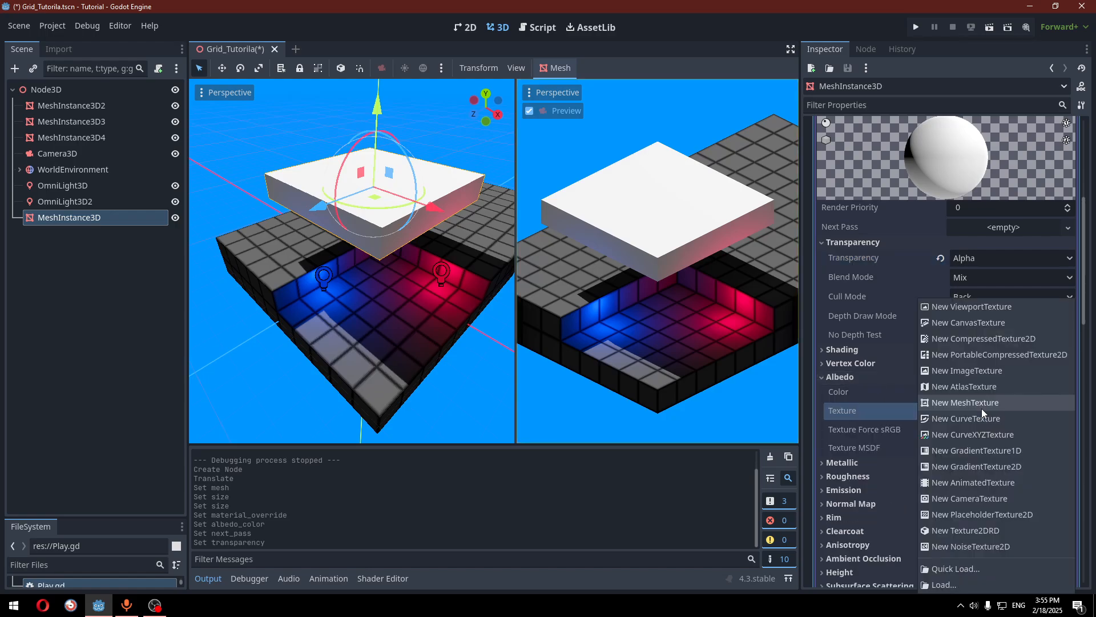
{"action": "left_click", "coordinate": [975, 467]}
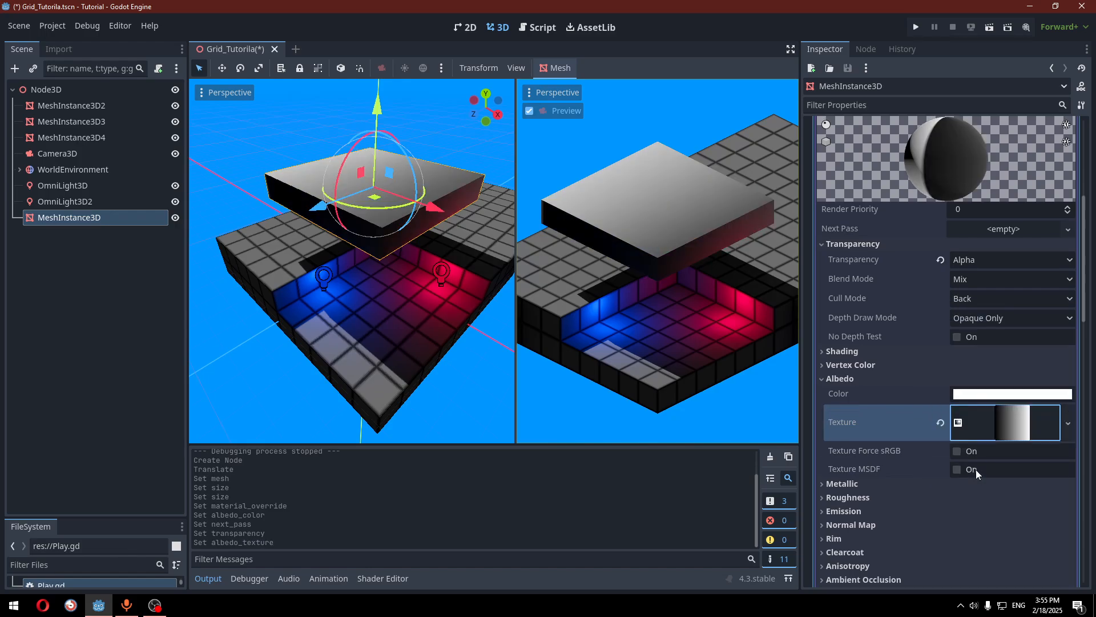
{"action": "left_click", "coordinate": [1005, 416]}
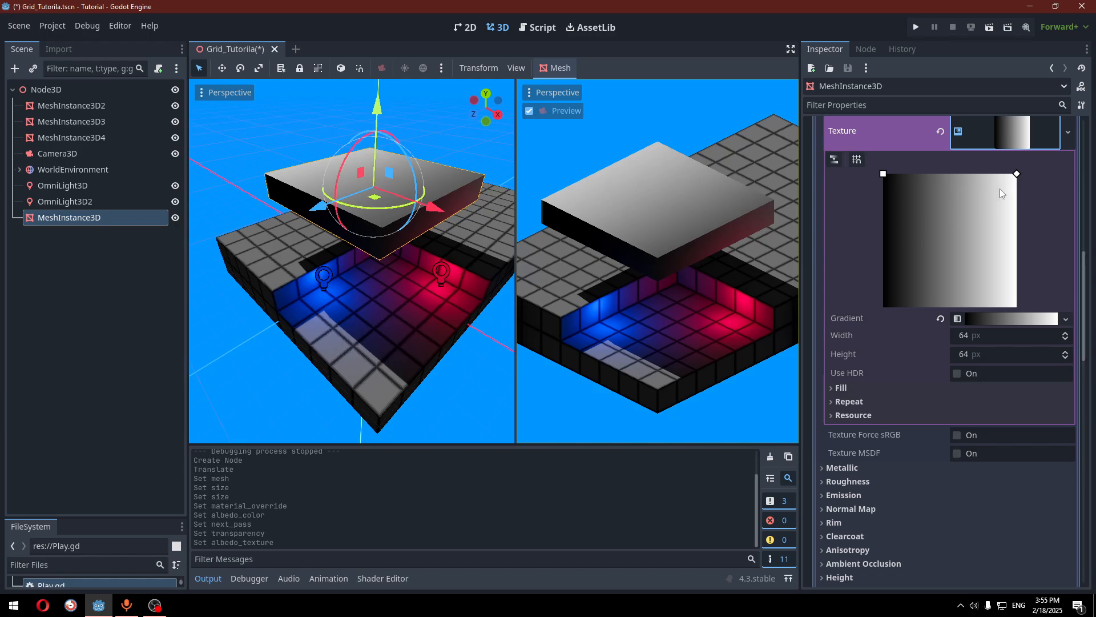
{"action": "left_click_drag", "start_coordinate": [886, 176], "coordinate": [932, 226]}
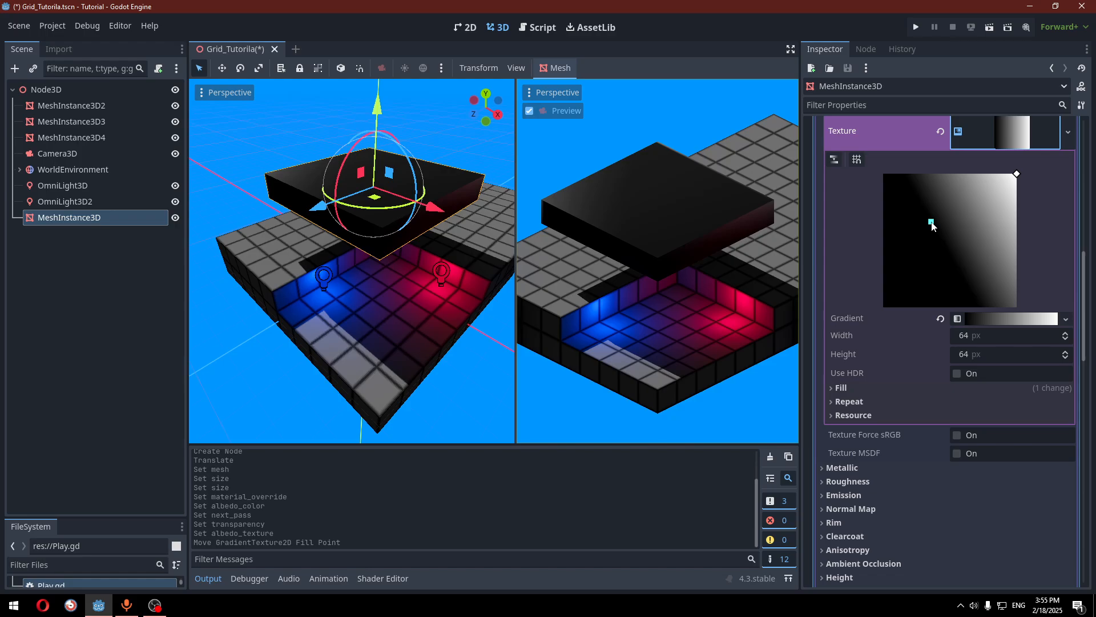
Set the gradient Fill to Square with From at 0.5, 0.5
{"action": "left_click", "coordinate": [842, 387]}
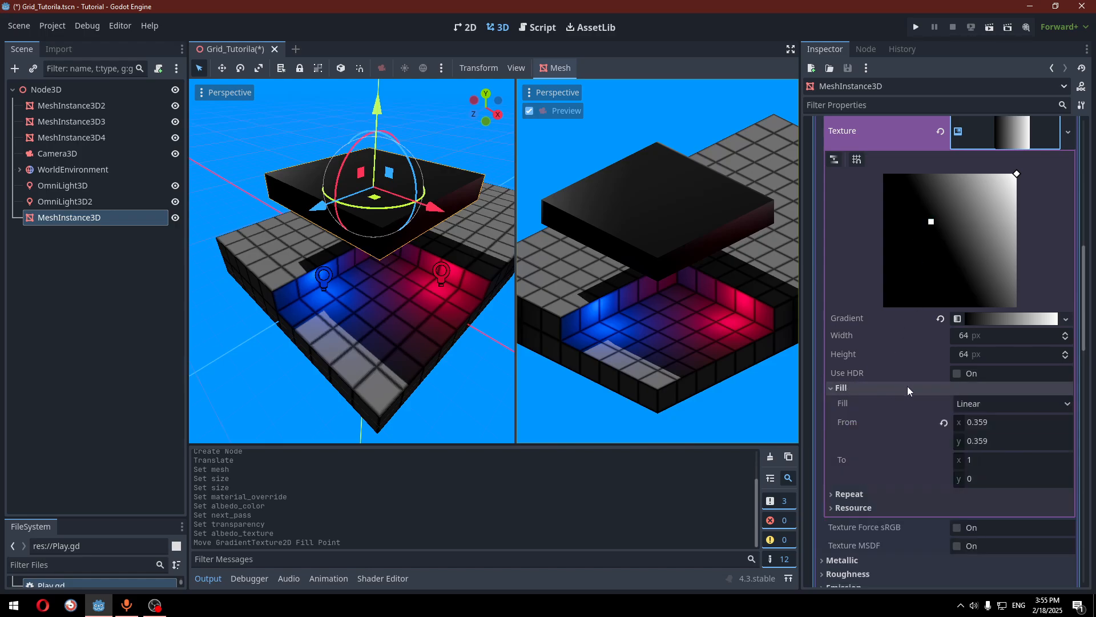
{"action": "left_click", "coordinate": [975, 404]}
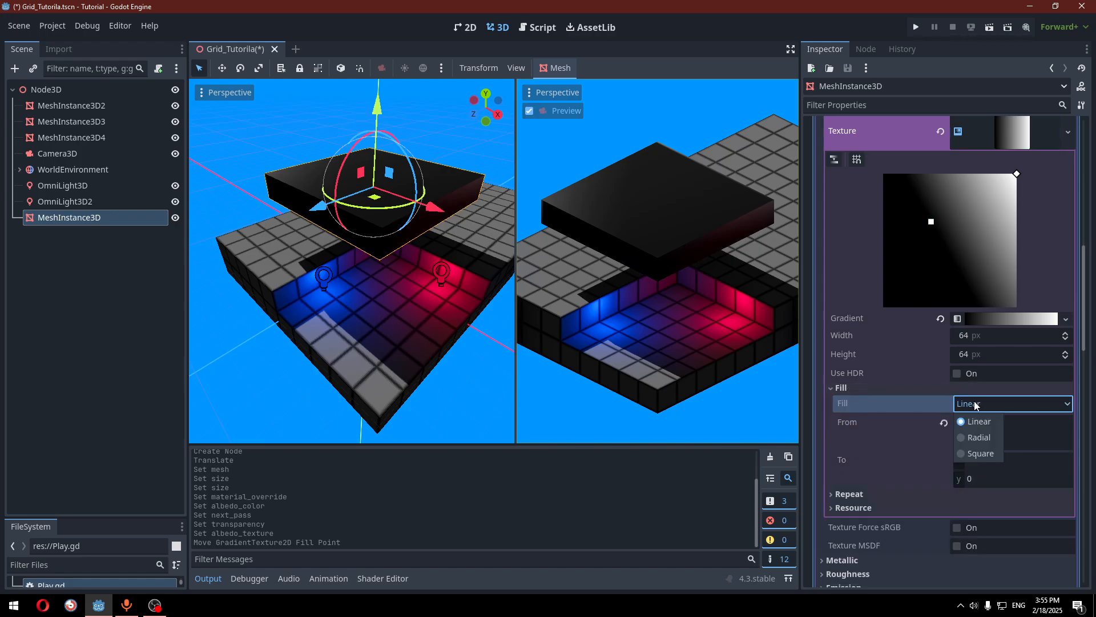
{"action": "left_click", "coordinate": [977, 454]}
{"action": "mouse_move", "coordinate": [939, 226]}
{"action": "left_mouse_down"}
{"action": "mouse_move", "coordinate": [949, 232]}
{"action": "mouse_move", "coordinate": [922, 256]}
{"action": "mouse_move", "coordinate": [954, 238]}
{"action": "mouse_move", "coordinate": [943, 222]}
{"action": "mouse_move", "coordinate": [947, 246]}
{"action": "mouse_move", "coordinate": [934, 239]}
{"action": "mouse_move", "coordinate": [948, 238]}
{"action": "left_mouse_up"}
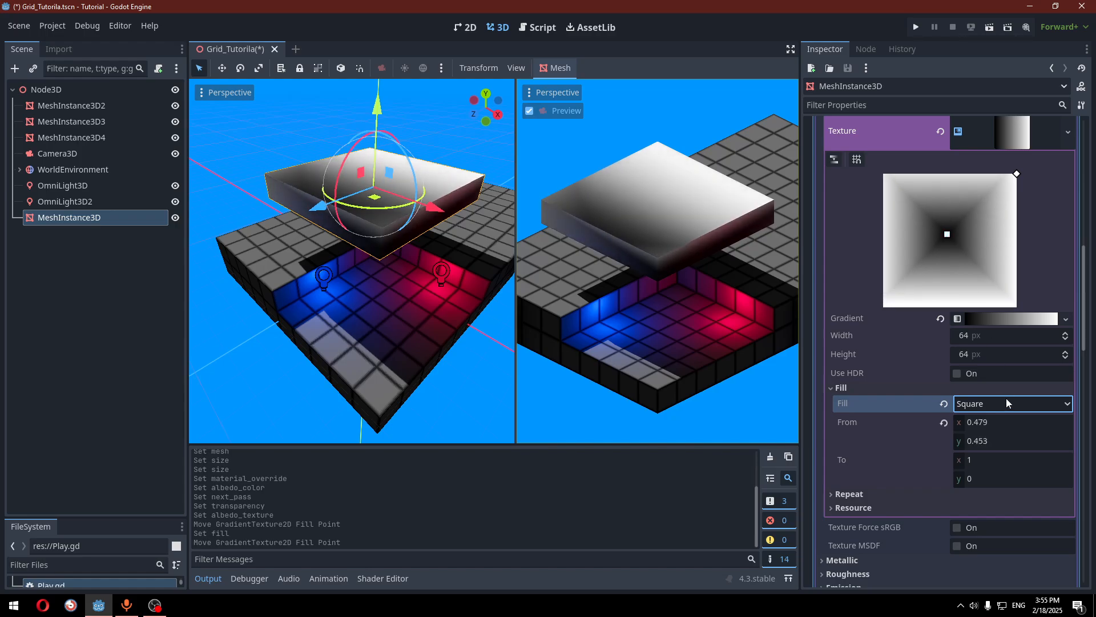
{"action": "left_click", "coordinate": [1008, 421]}
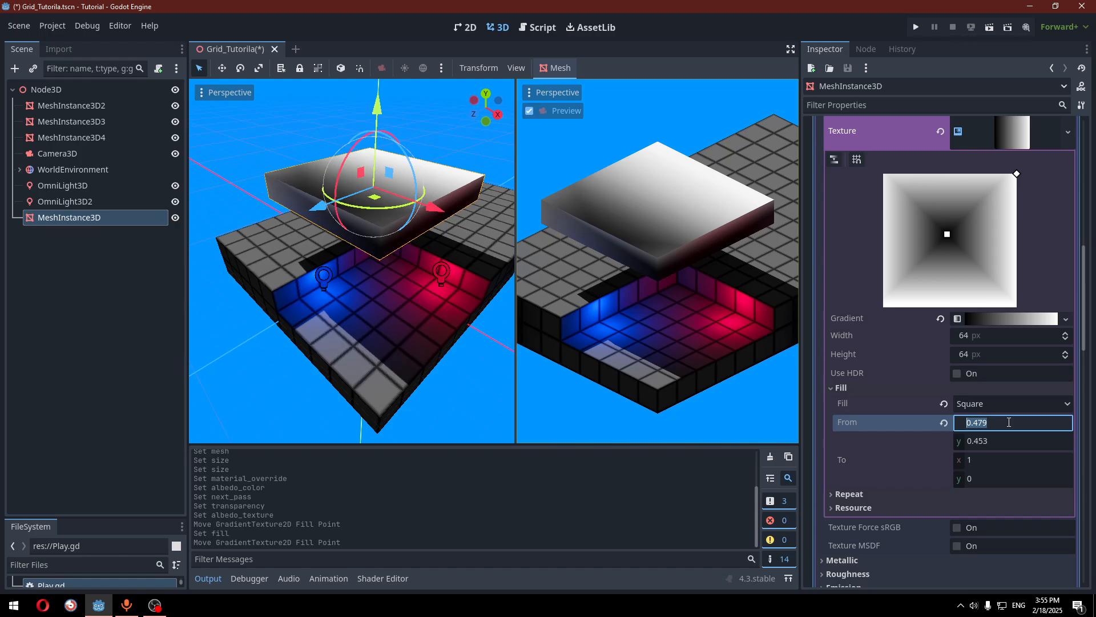
{"action": "type", "text": "0.5"}
{"action": "key", "text": "Tab"}
{"action": "type", "text": "0.5"}
{"action": "key", "text": "Return"}
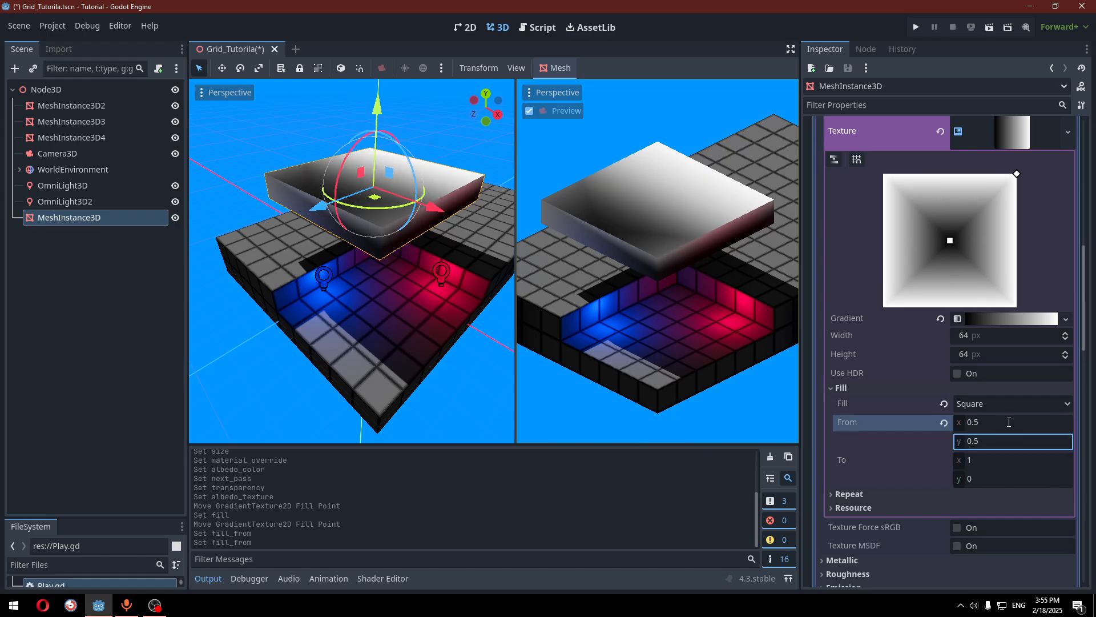
Drag the gradient's dark stop toward the right end
{"action": "left_click", "coordinate": [982, 318]}
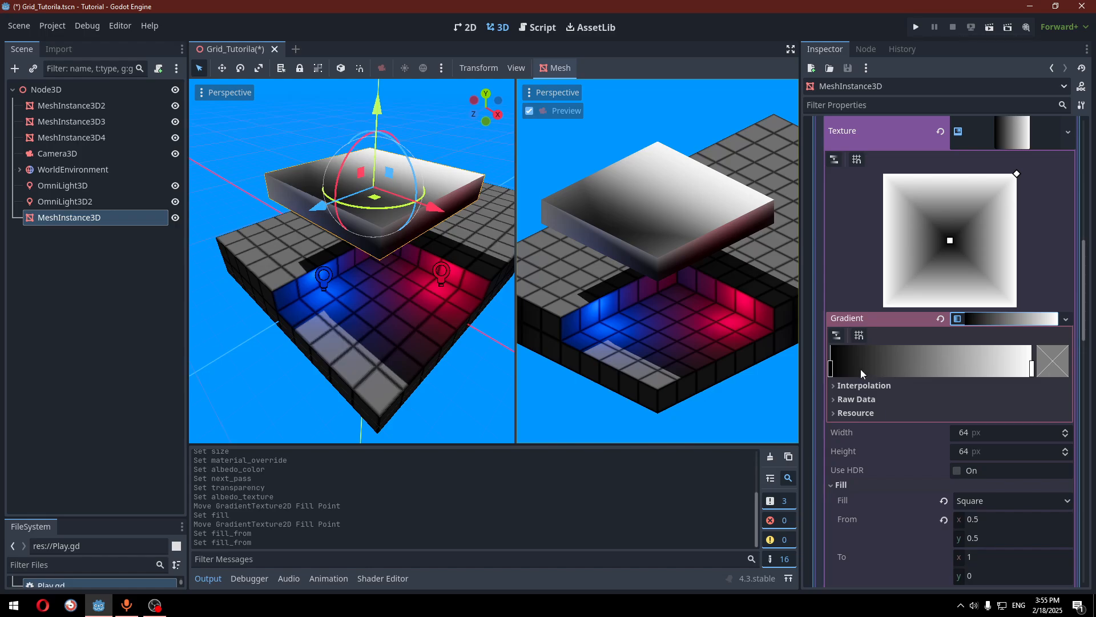
{"action": "left_click_drag", "start_coordinate": [831, 369], "coordinate": [993, 372]}
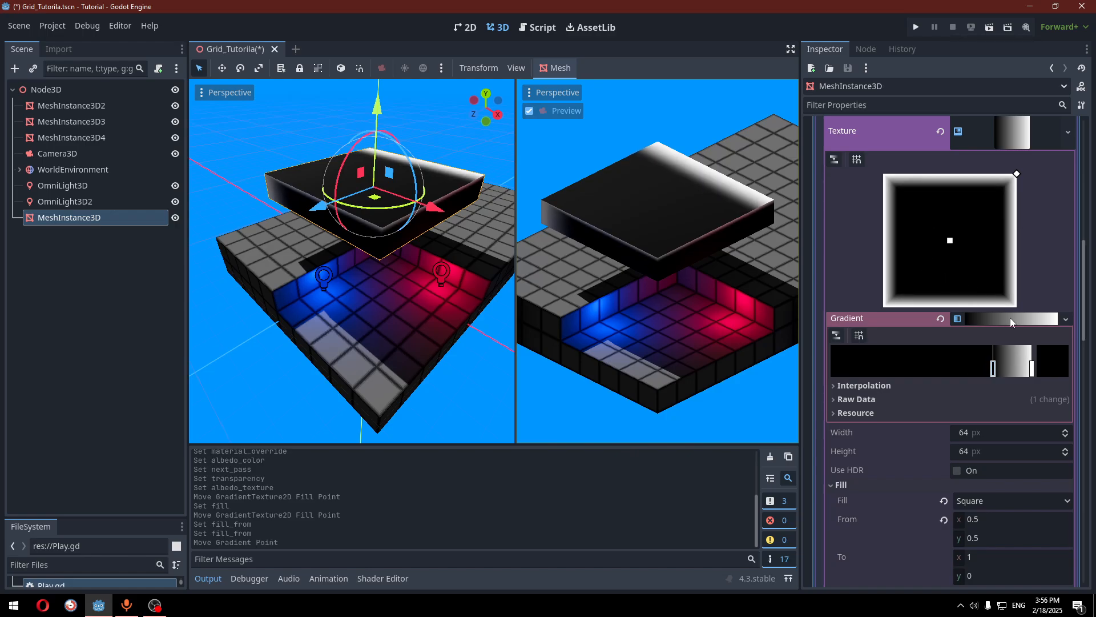
{"action": "mouse_move", "coordinate": [994, 369]}
{"action": "left_mouse_down"}
{"action": "mouse_move", "coordinate": [957, 366]}
{"action": "mouse_move", "coordinate": [975, 361]}
{"action": "left_mouse_up"}
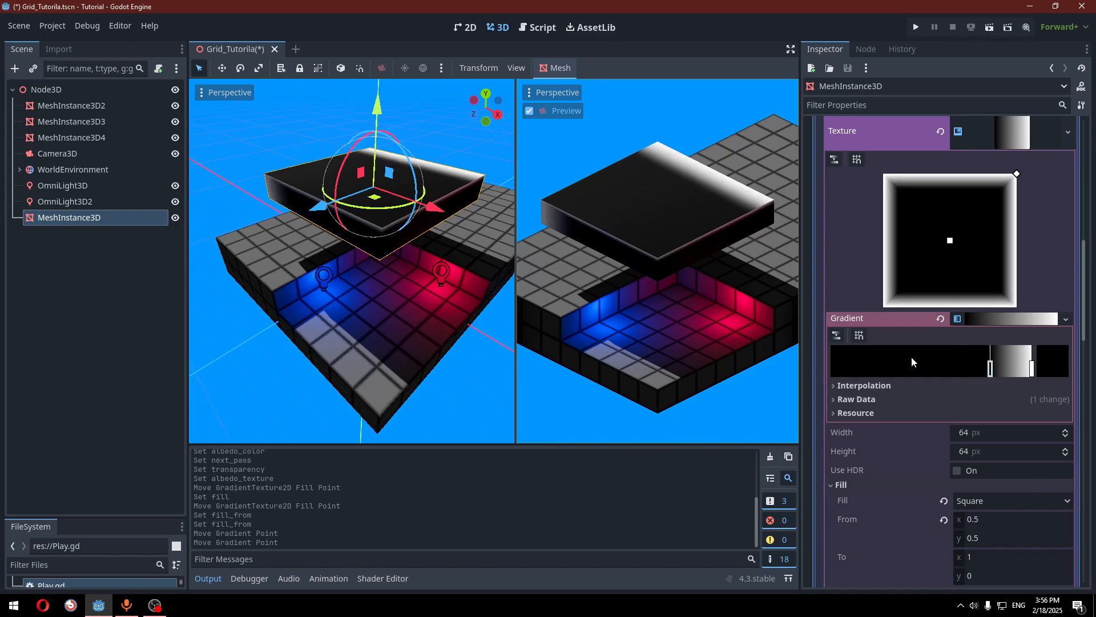
Make the dark gradient stop white with alpha 0
{"action": "left_click", "coordinate": [1049, 362]}
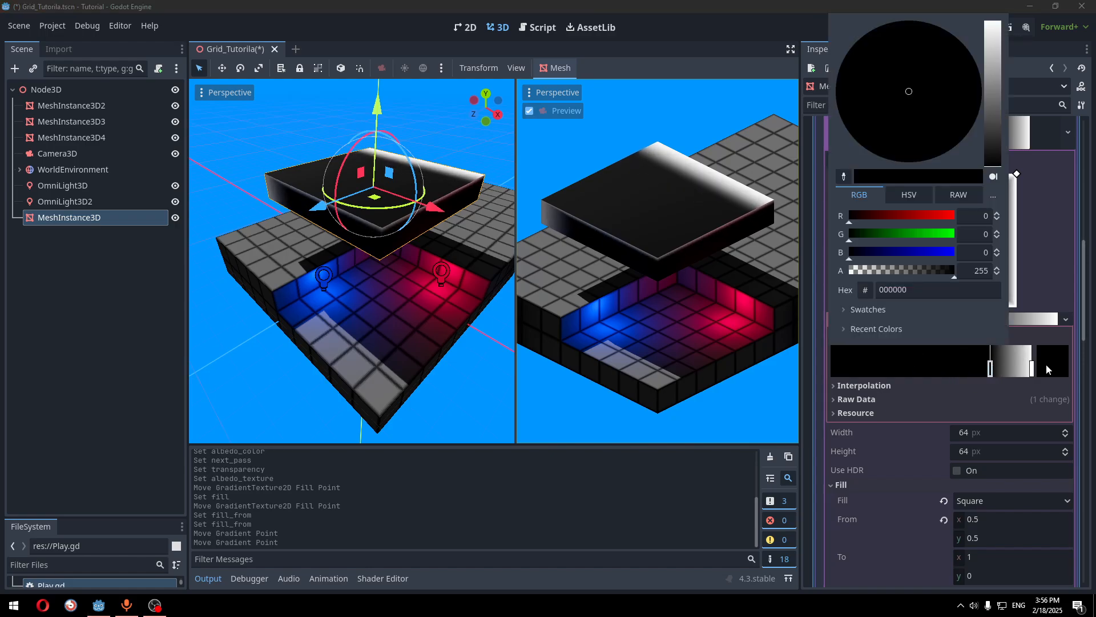
{"action": "left_click_drag", "start_coordinate": [952, 270], "coordinate": [838, 267]}
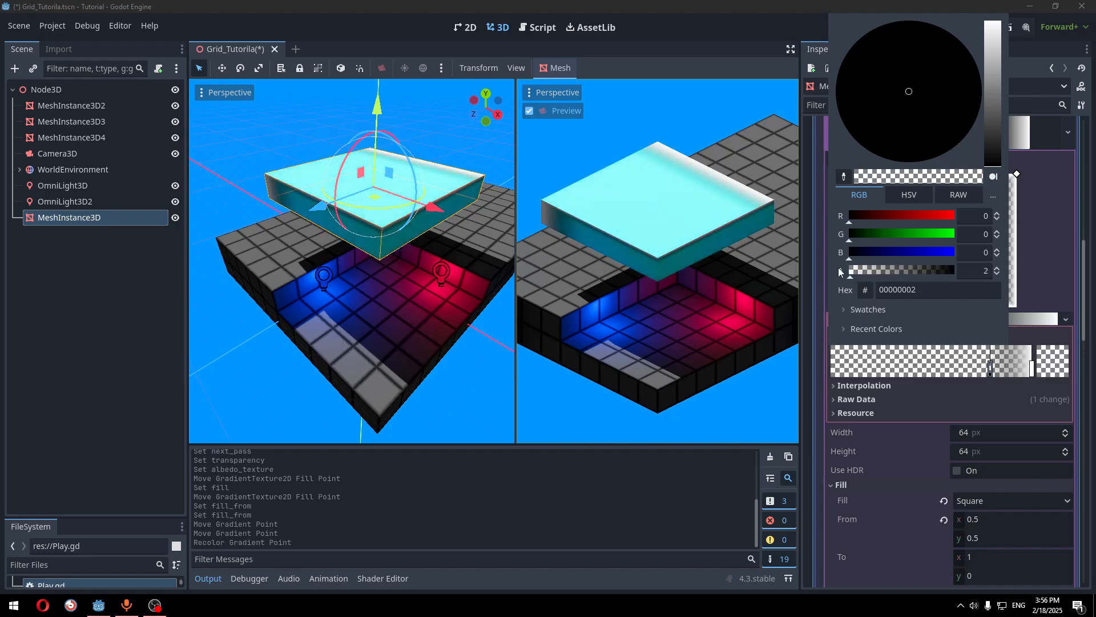
{"action": "left_click_drag", "start_coordinate": [996, 137], "coordinate": [991, 9]}
{"action": "left_click", "coordinate": [651, 205]}
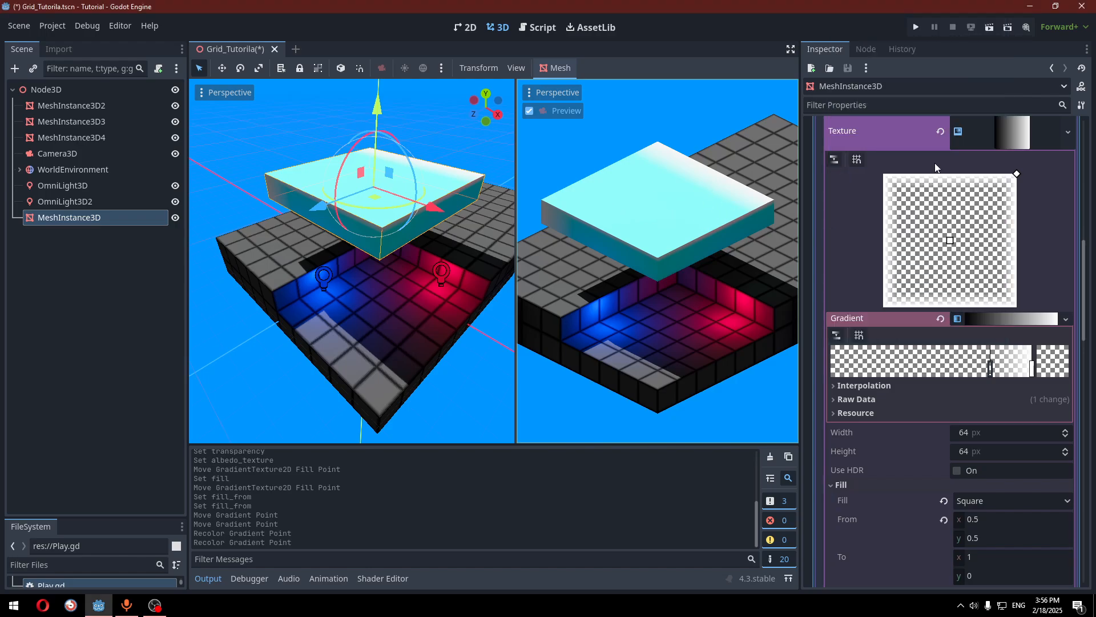
{"action": "left_click", "coordinate": [1010, 132]}
{"action": "left_click", "coordinate": [834, 374]}
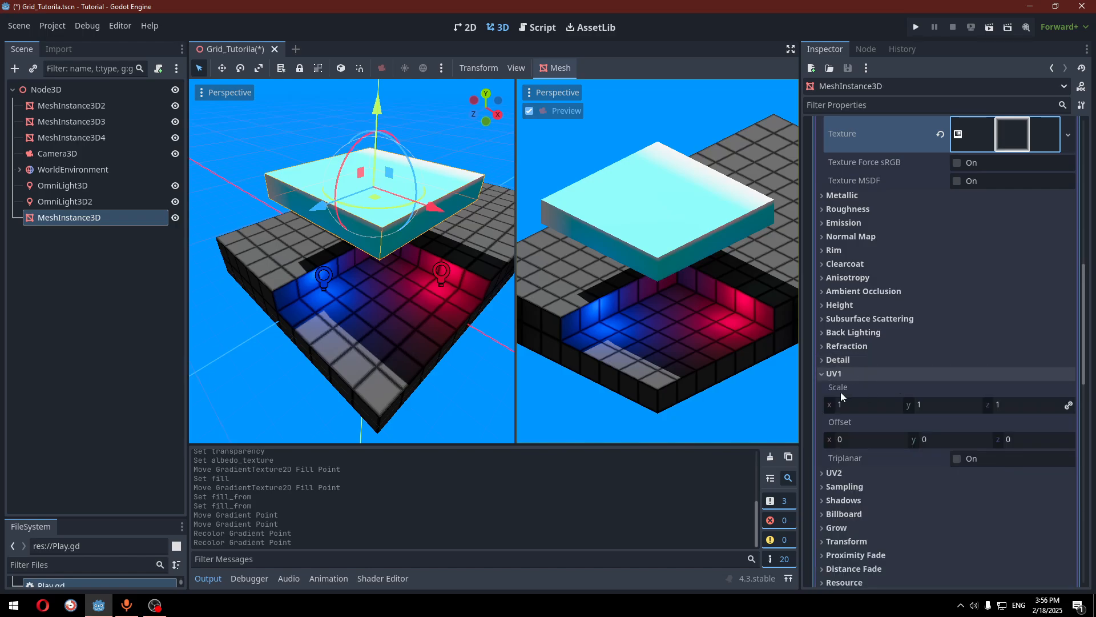
Enable triplanar UV1 mapping and drag the box down along Y
{"action": "left_click", "coordinate": [957, 458]}
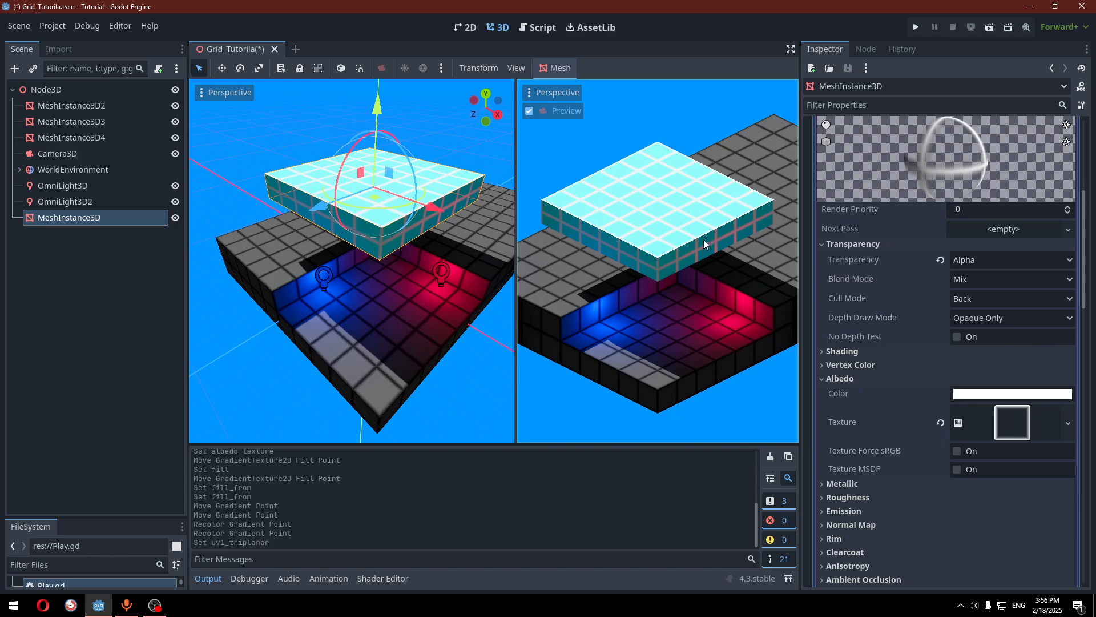
{"action": "left_click", "coordinate": [854, 378]}
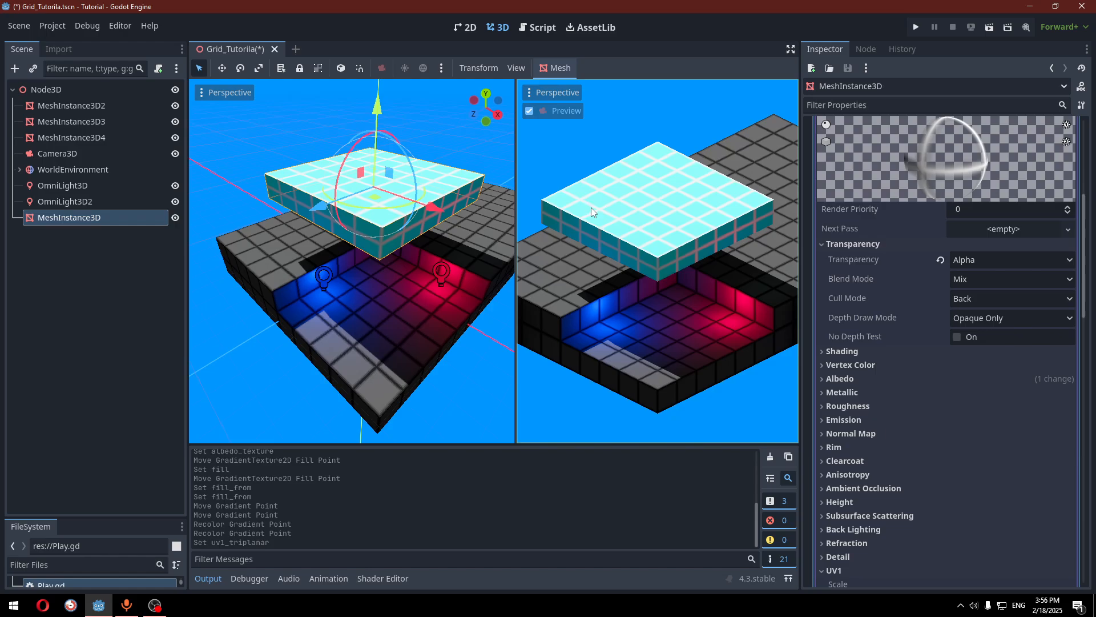
{"action": "left_click_drag", "start_coordinate": [378, 115], "coordinate": [391, 133]}
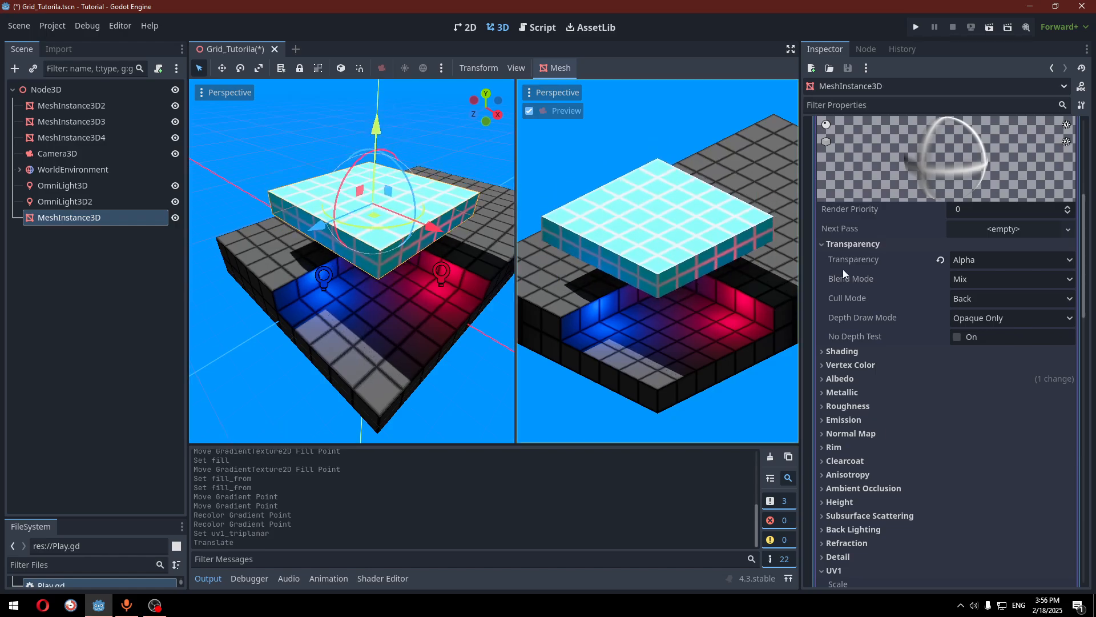
Set the next-pass UV1 Offset y to 0.5
{"action": "scroll", "coordinate": [862, 314], "scroll_direction": "down", "scroll_amount": 3}
{"action": "scroll", "coordinate": [920, 407], "scroll_direction": "down", "scroll_amount": 4}
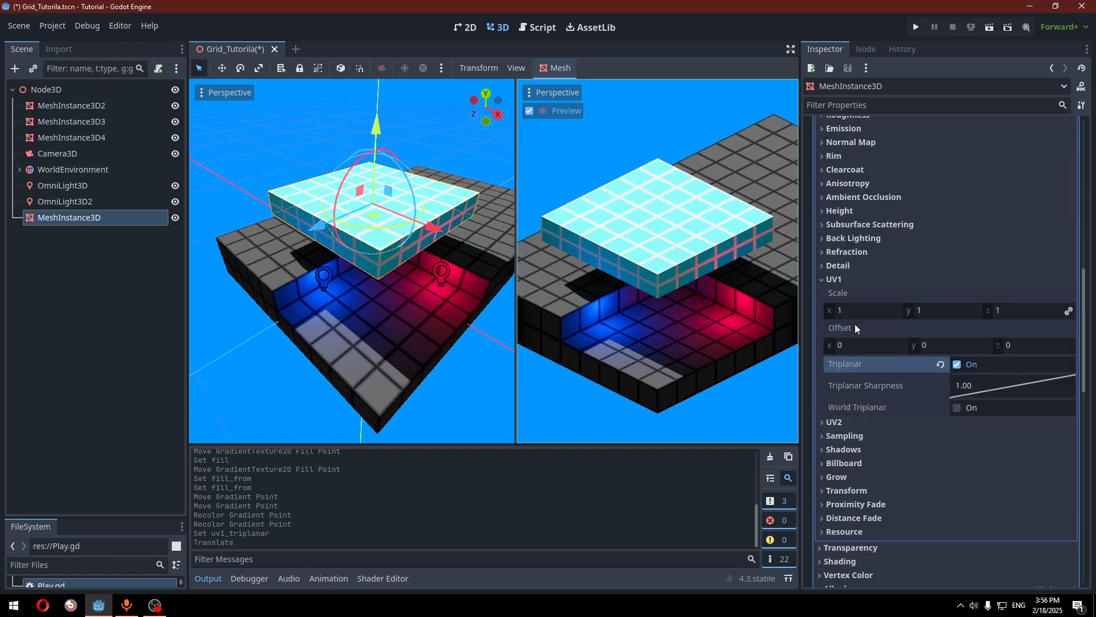
{"action": "scroll", "coordinate": [939, 332], "scroll_direction": "up", "scroll_amount": 10}
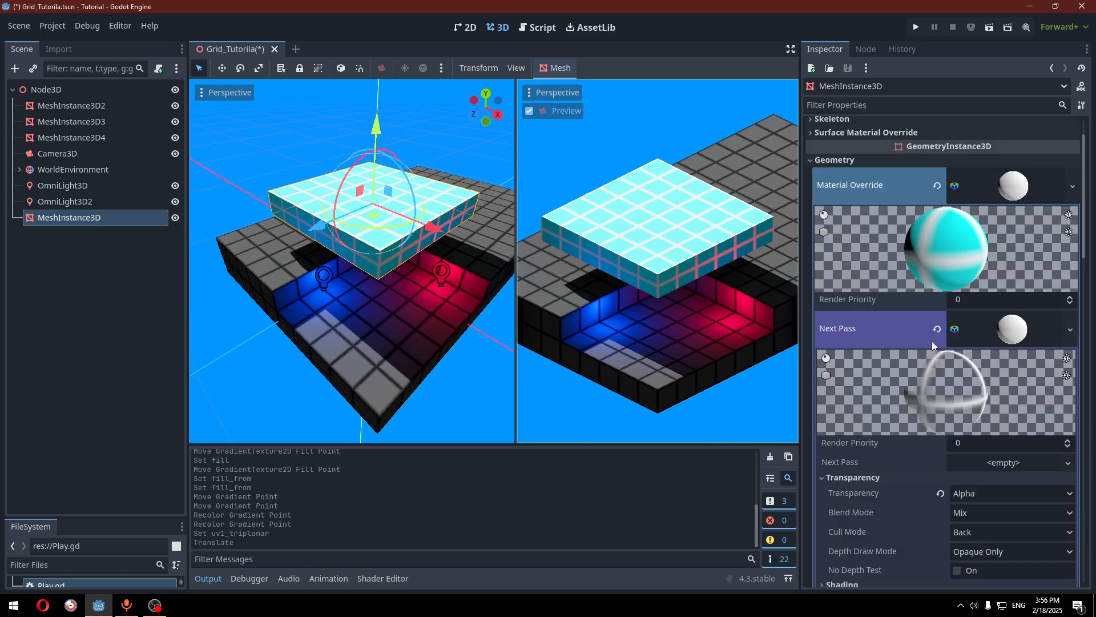
{"action": "scroll", "coordinate": [951, 377], "scroll_direction": "down", "scroll_amount": 10}
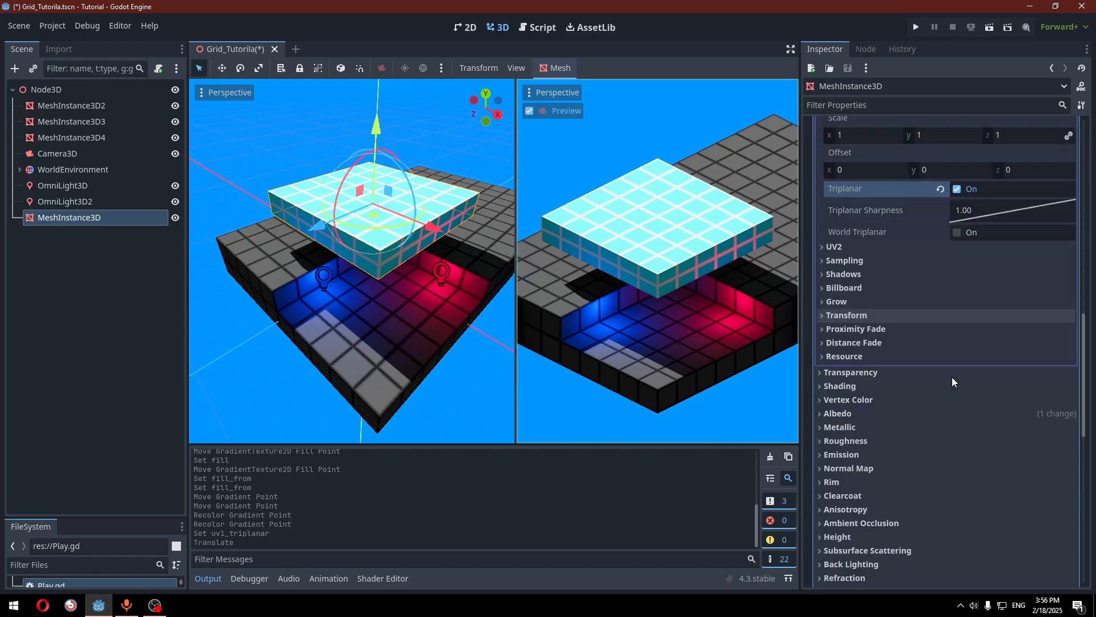
{"action": "scroll", "coordinate": [972, 330], "scroll_direction": "up", "scroll_amount": 12}
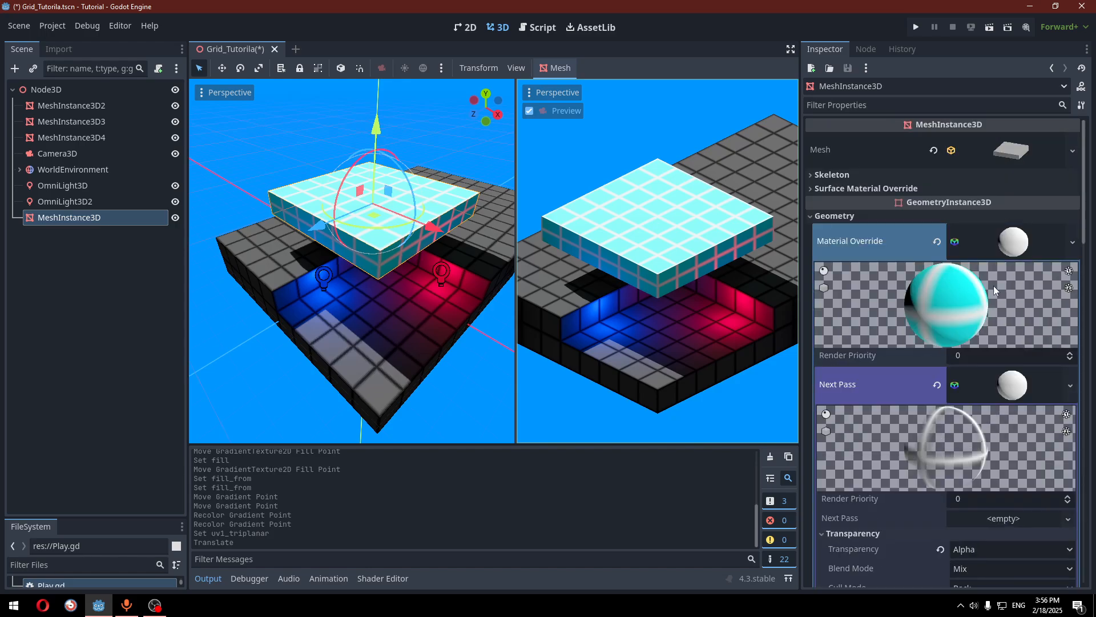
{"action": "scroll", "coordinate": [977, 367], "scroll_direction": "down", "scroll_amount": 10}
{"action": "left_click", "coordinate": [944, 282]}
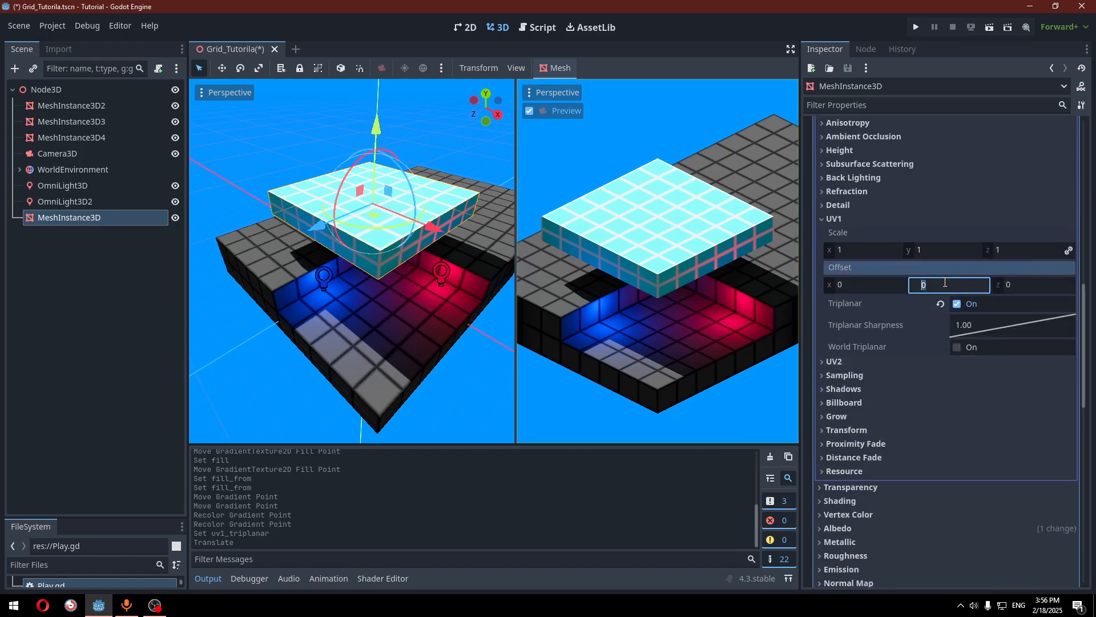
{"action": "type", "text": "0"}
{"action": "key", "text": "Return"}
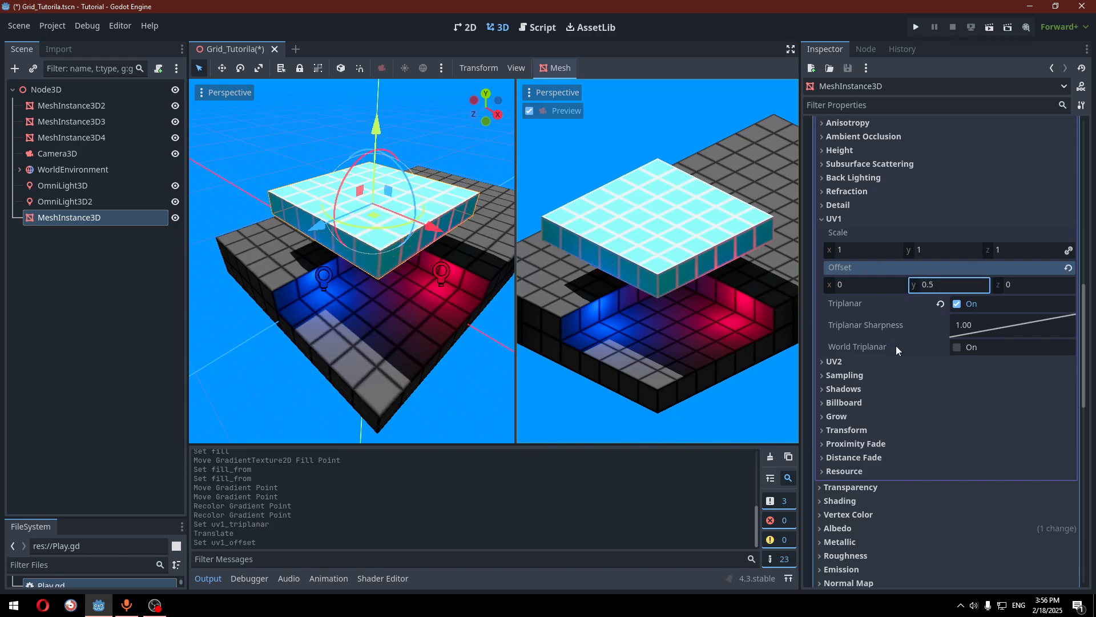
{"action": "scroll", "coordinate": [896, 345], "scroll_direction": "up", "scroll_amount": 6}
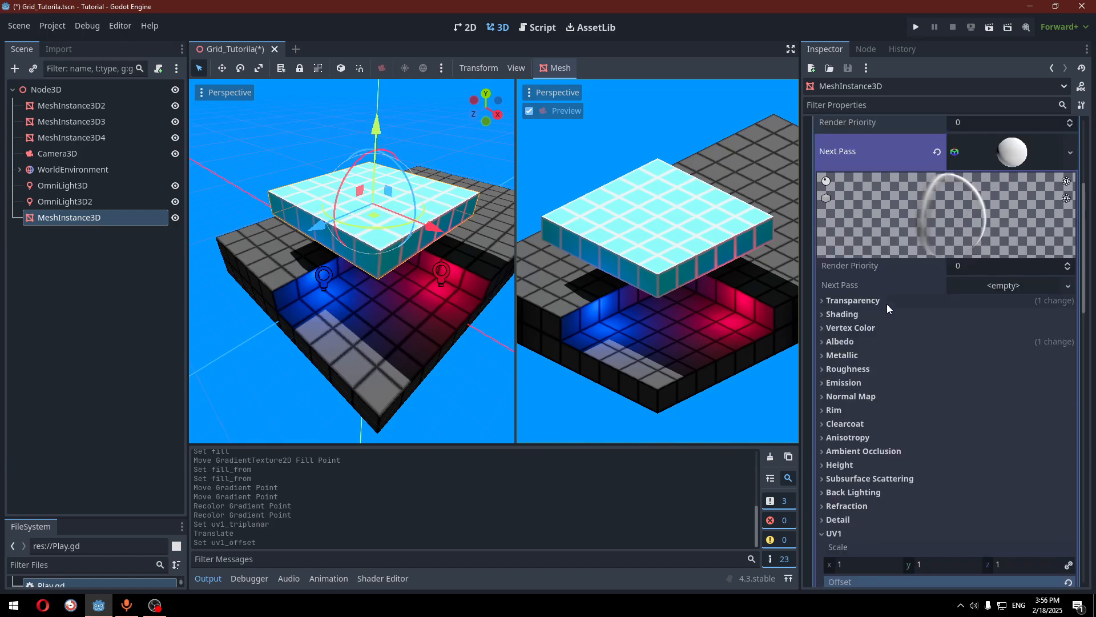
Try an orange overlay albedo colour, then return it to white
{"action": "left_click", "coordinate": [878, 342]}
{"action": "left_click", "coordinate": [979, 357]}
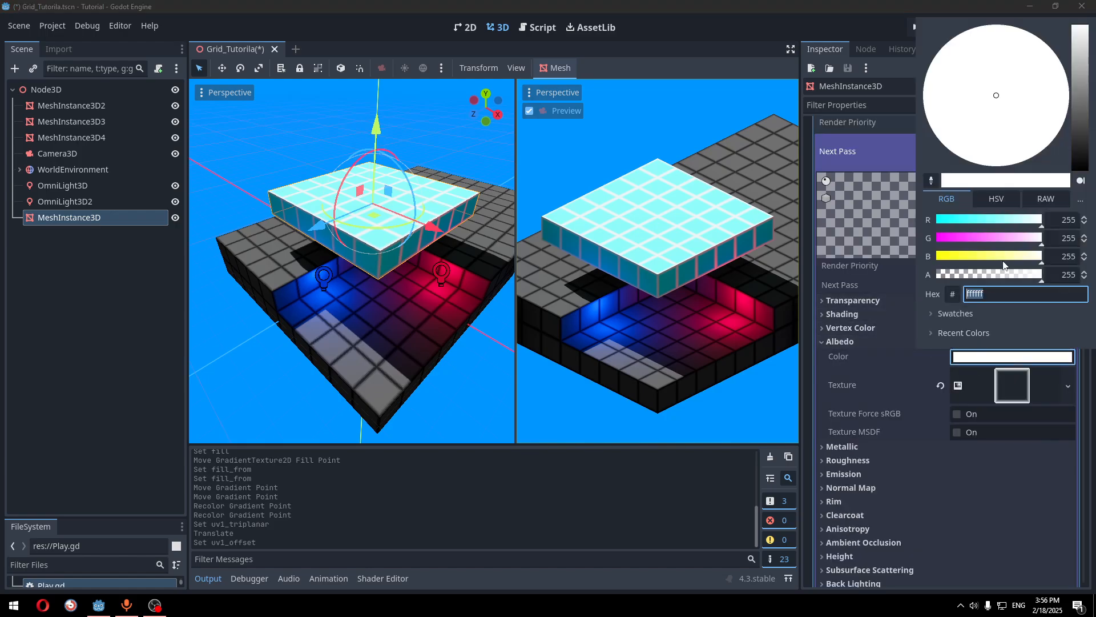
{"action": "left_click_drag", "start_coordinate": [1039, 258], "coordinate": [977, 238]}
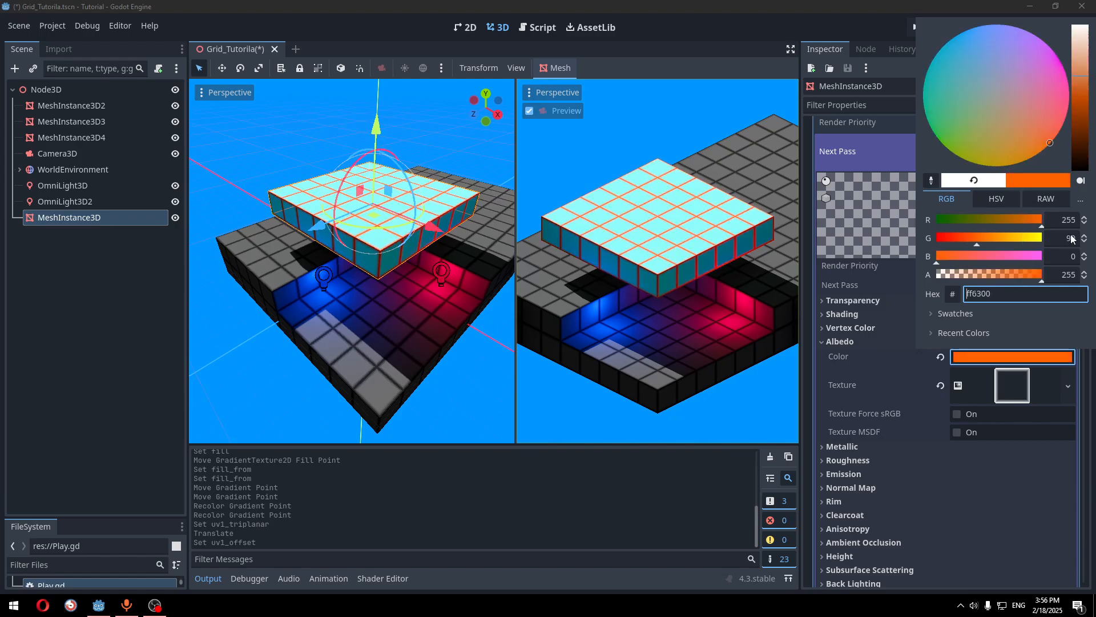
{"action": "left_click_drag", "start_coordinate": [1072, 239], "coordinate": [1072, 239]}
{"action": "left_click_drag", "start_coordinate": [1013, 257], "coordinate": [1056, 258]}
{"action": "left_click", "coordinate": [867, 354]}
Add a new blue (0000ffcf) colour stop near the gradient's right end
{"action": "left_click", "coordinate": [1003, 390]}
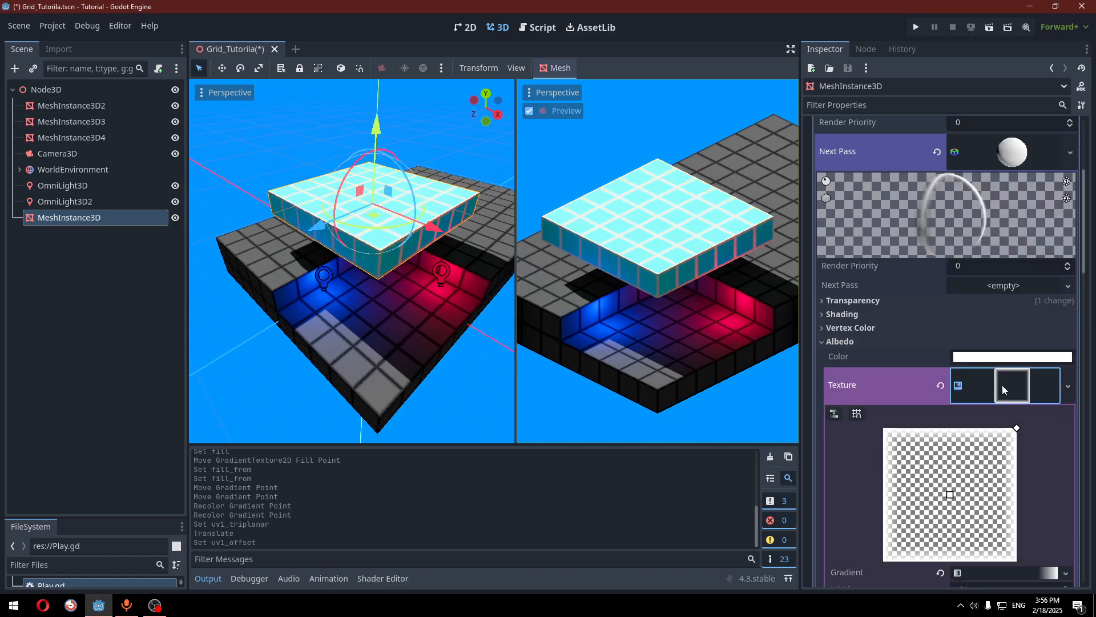
{"action": "scroll", "coordinate": [1004, 390], "scroll_direction": "down", "scroll_amount": 3}
{"action": "left_click", "coordinate": [1004, 397]}
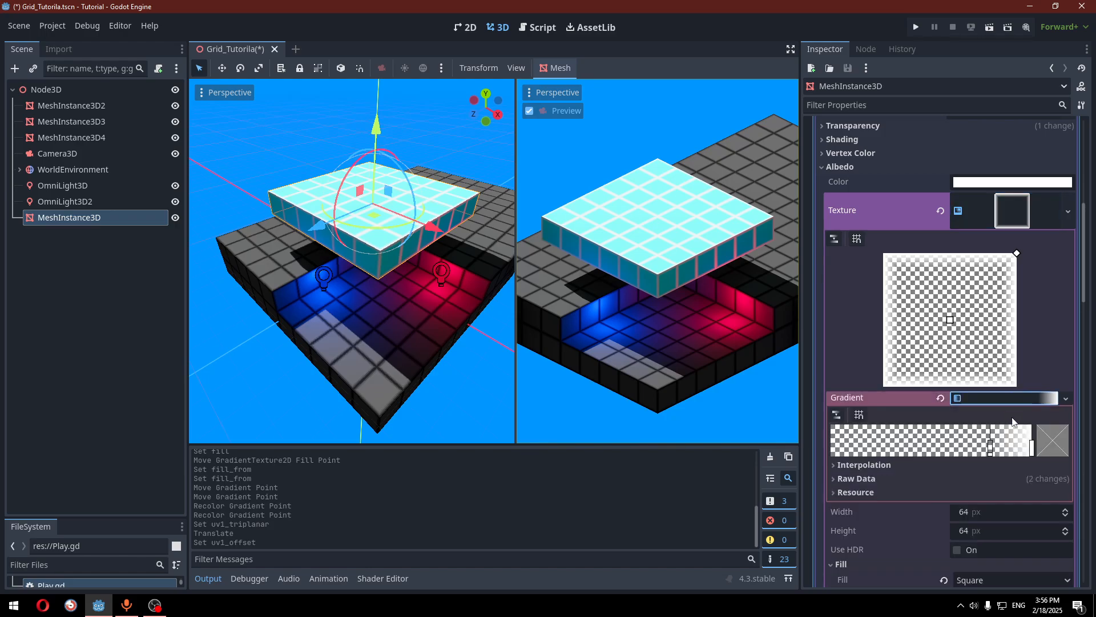
{"action": "left_click_drag", "start_coordinate": [990, 448], "coordinate": [931, 448]}
{"action": "left_click", "coordinate": [997, 448]}
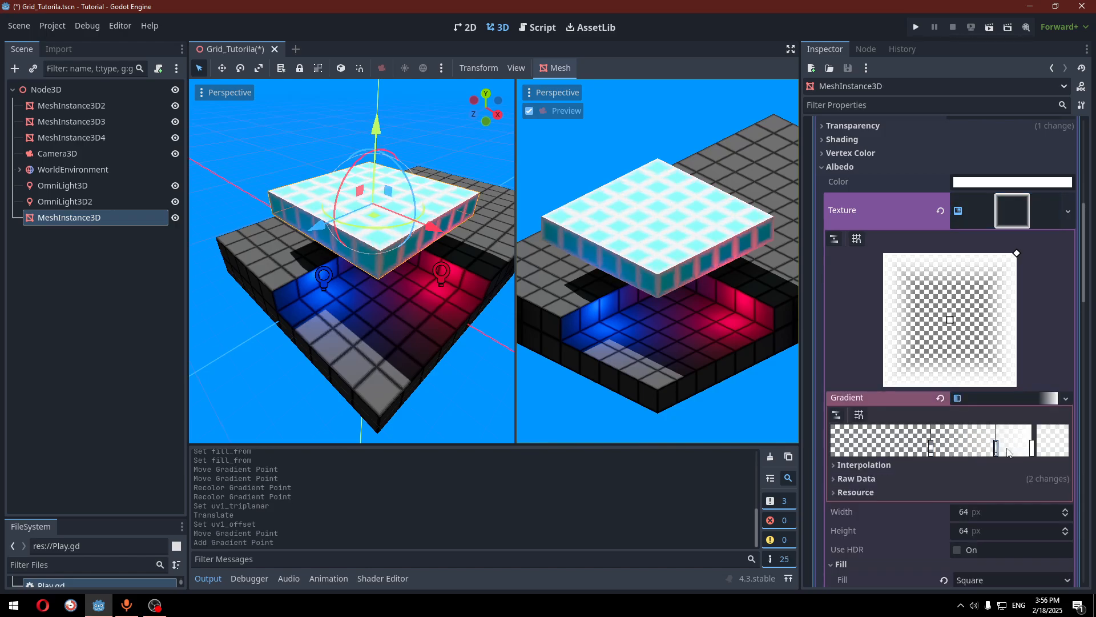
{"action": "left_click", "coordinate": [1053, 449]}
{"action": "left_click_drag", "start_coordinate": [930, 295], "coordinate": [766, 293]}
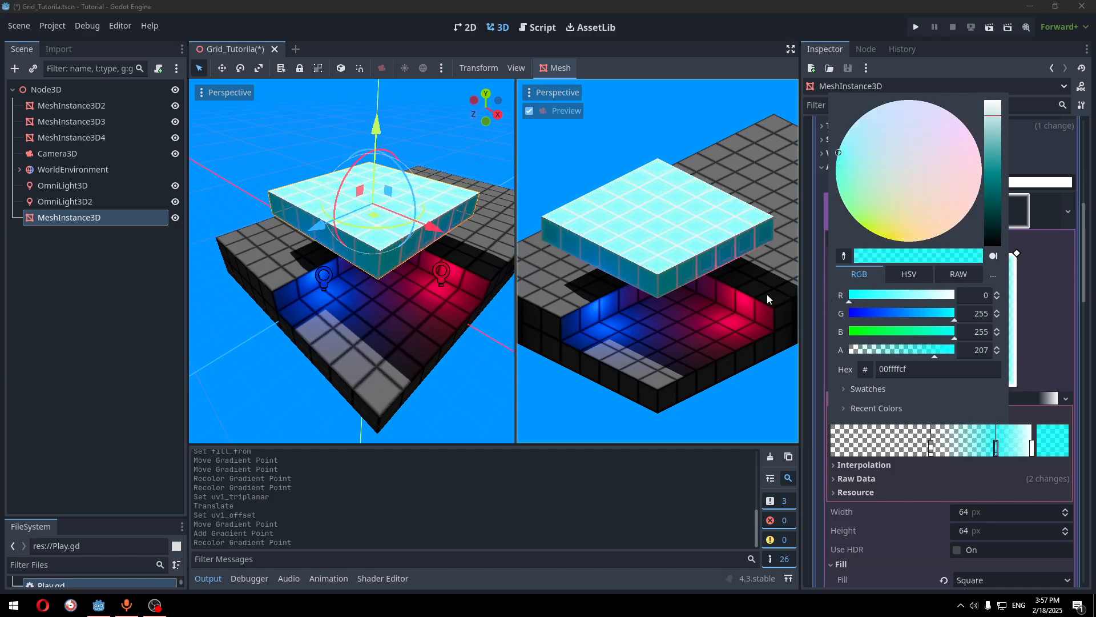
{"action": "left_click_drag", "start_coordinate": [906, 317], "coordinate": [721, 311]}
{"action": "left_click", "coordinate": [668, 307]}
Drag the gradient stops to form a narrow blue glow band near the border
{"action": "scroll", "coordinate": [357, 275], "scroll_direction": "up", "scroll_amount": 8}
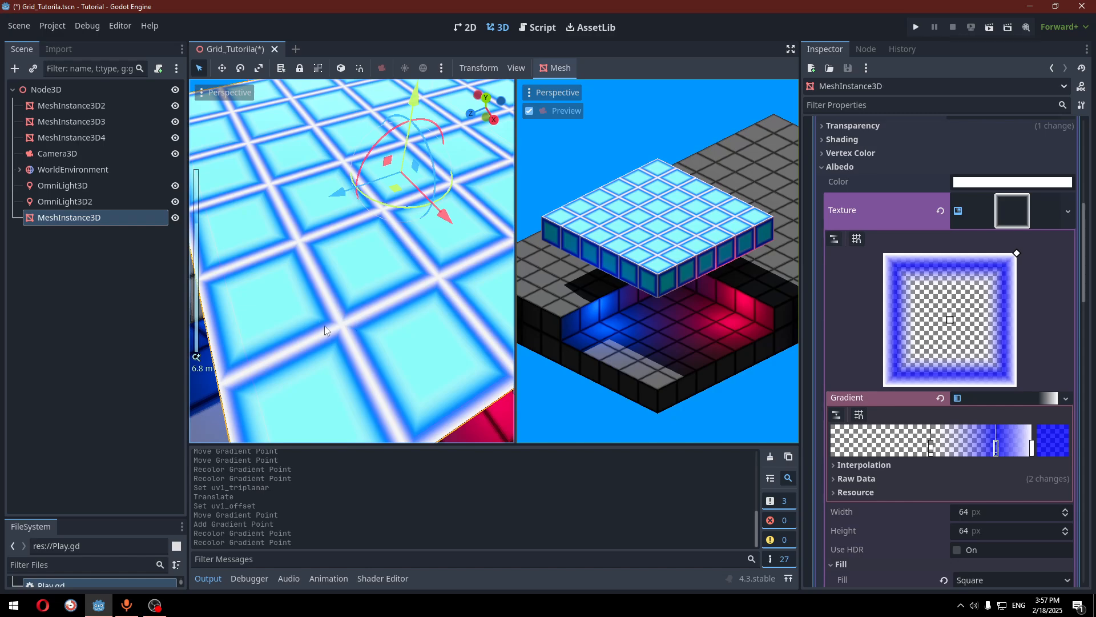
{"action": "left_click_drag", "start_coordinate": [931, 447], "coordinate": [766, 439]}
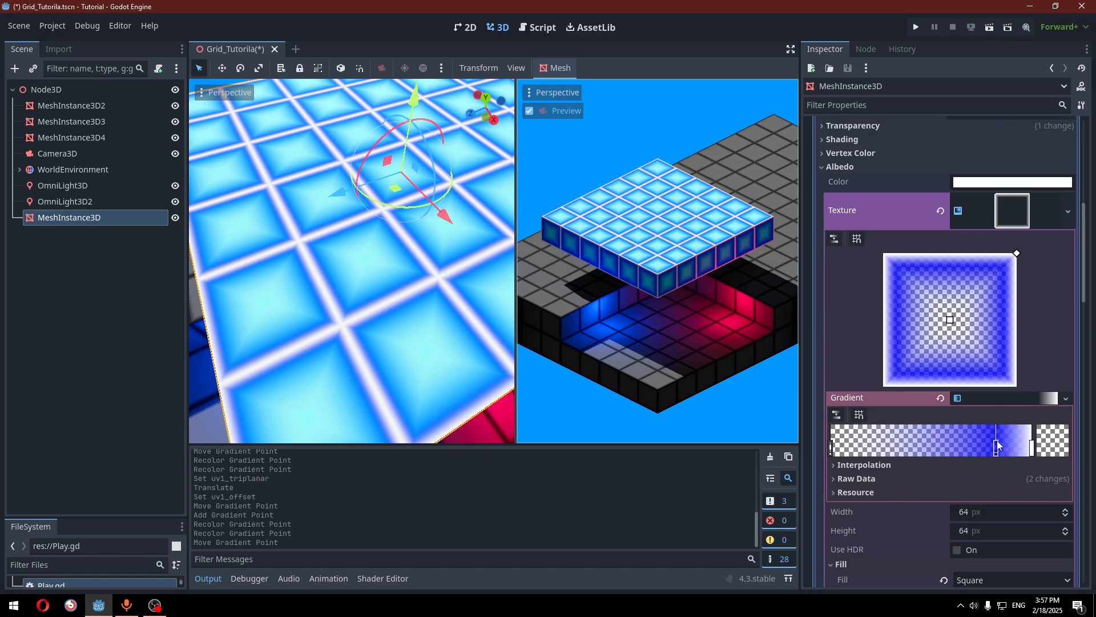
{"action": "mouse_move", "coordinate": [997, 443]}
{"action": "left_mouse_down"}
{"action": "mouse_move", "coordinate": [1020, 449]}
{"action": "mouse_move", "coordinate": [989, 441]}
{"action": "mouse_move", "coordinate": [1002, 444]}
{"action": "left_mouse_up"}
{"action": "left_click_drag", "start_coordinate": [831, 448], "coordinate": [957, 447]}
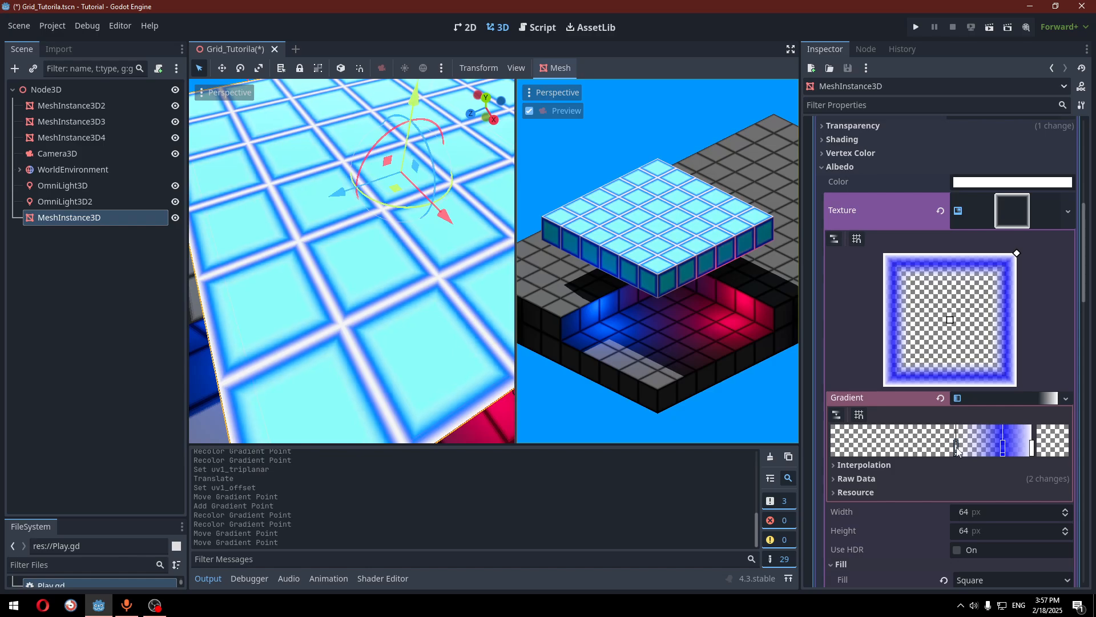
{"action": "scroll", "coordinate": [411, 320], "scroll_direction": "down", "scroll_amount": 4}
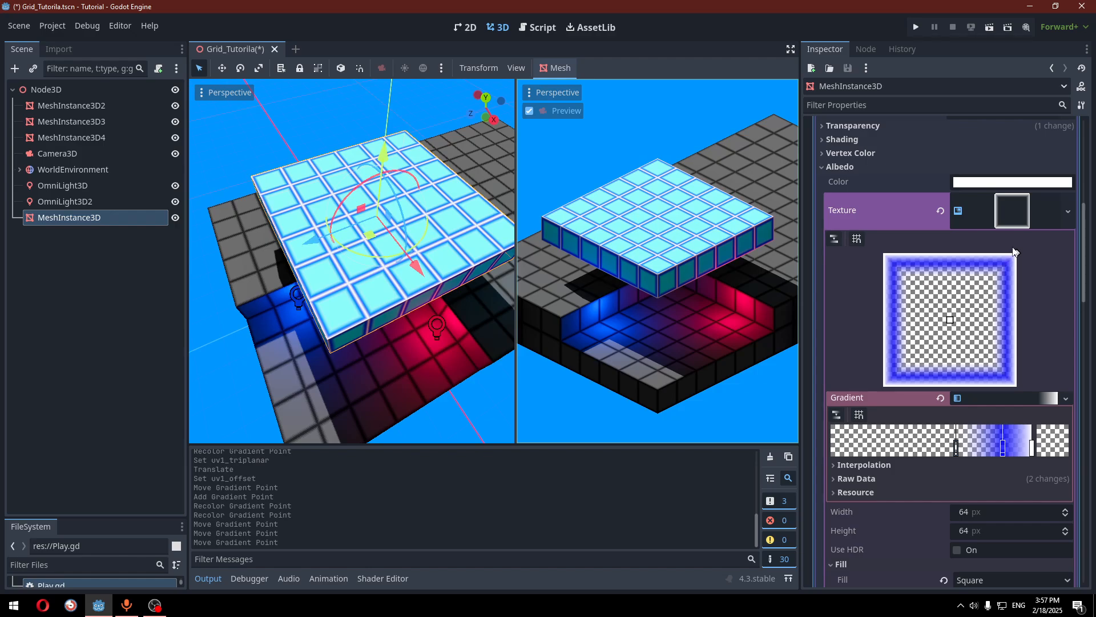
Change the box mesh Size x from 6 to 7 m
{"action": "scroll", "coordinate": [1009, 246], "scroll_direction": "up", "scroll_amount": 5}
{"action": "scroll", "coordinate": [1014, 249], "scroll_direction": "up", "scroll_amount": 5}
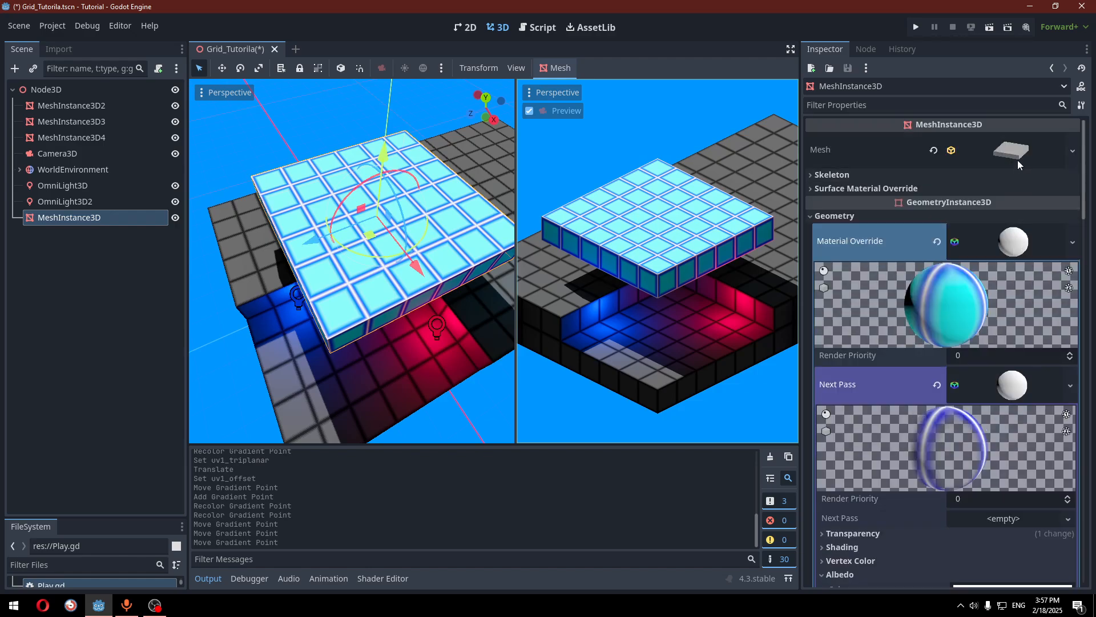
{"action": "scroll", "coordinate": [1011, 243], "scroll_direction": "up", "scroll_amount": 5}
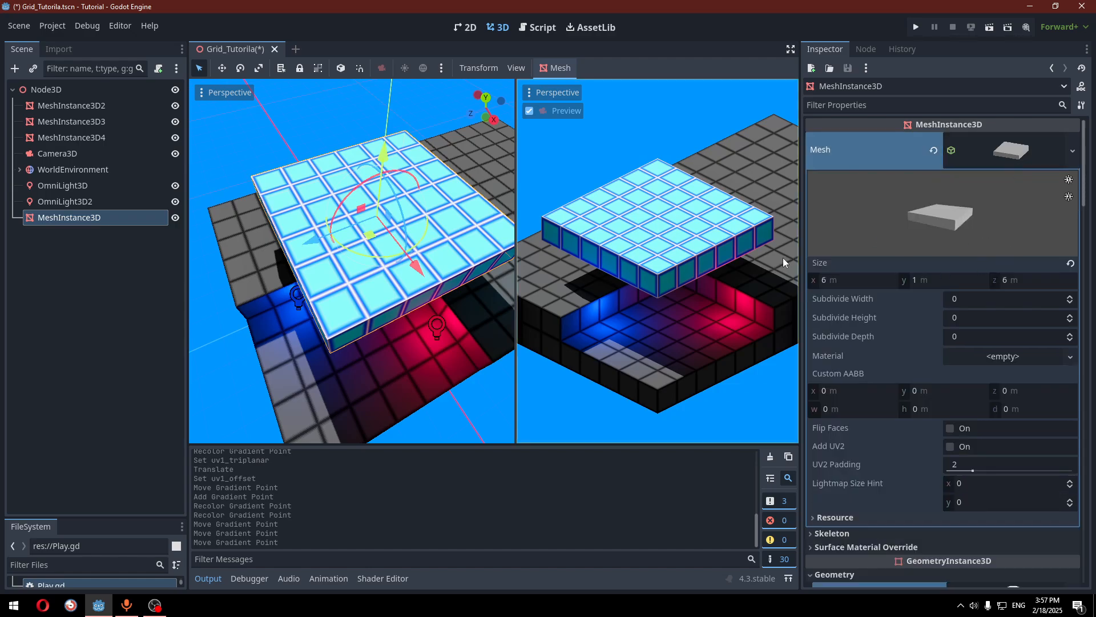
{"action": "left_click", "coordinate": [854, 280]}
{"action": "type", "text": "7"}
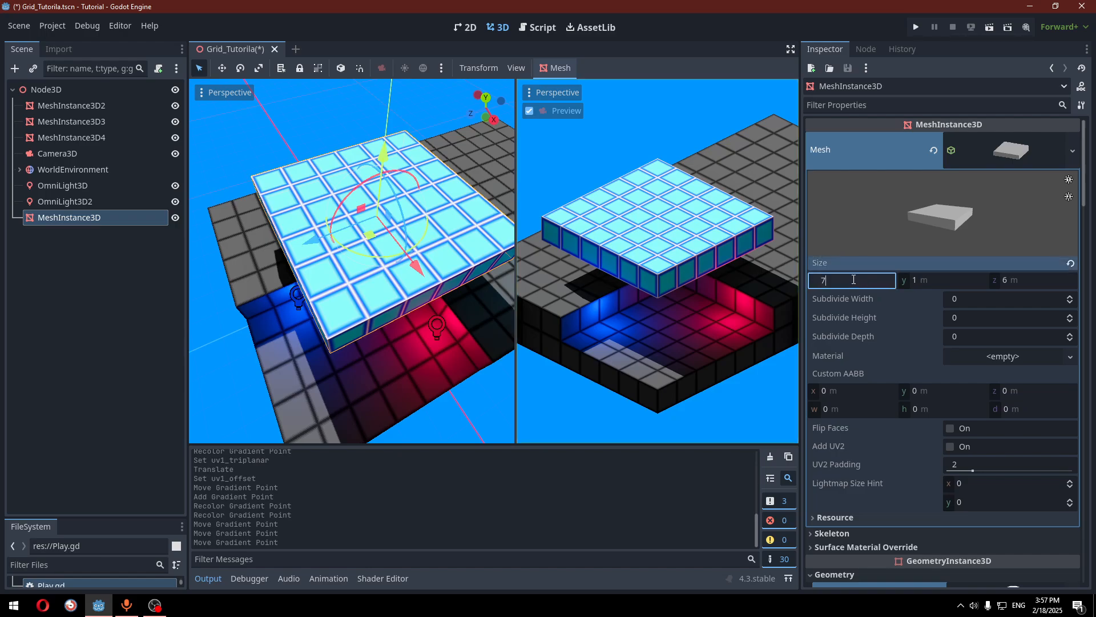
{"action": "key", "text": "Return"}
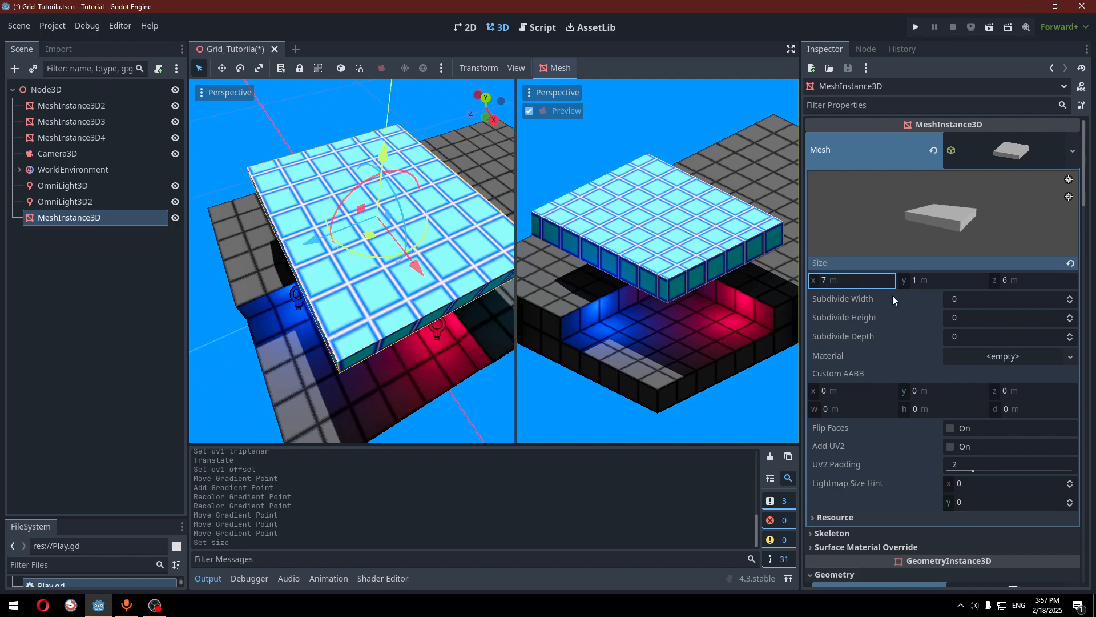
{"action": "scroll", "coordinate": [892, 296], "scroll_direction": "down", "scroll_amount": 5}
{"action": "scroll", "coordinate": [893, 296], "scroll_direction": "down", "scroll_amount": 10}
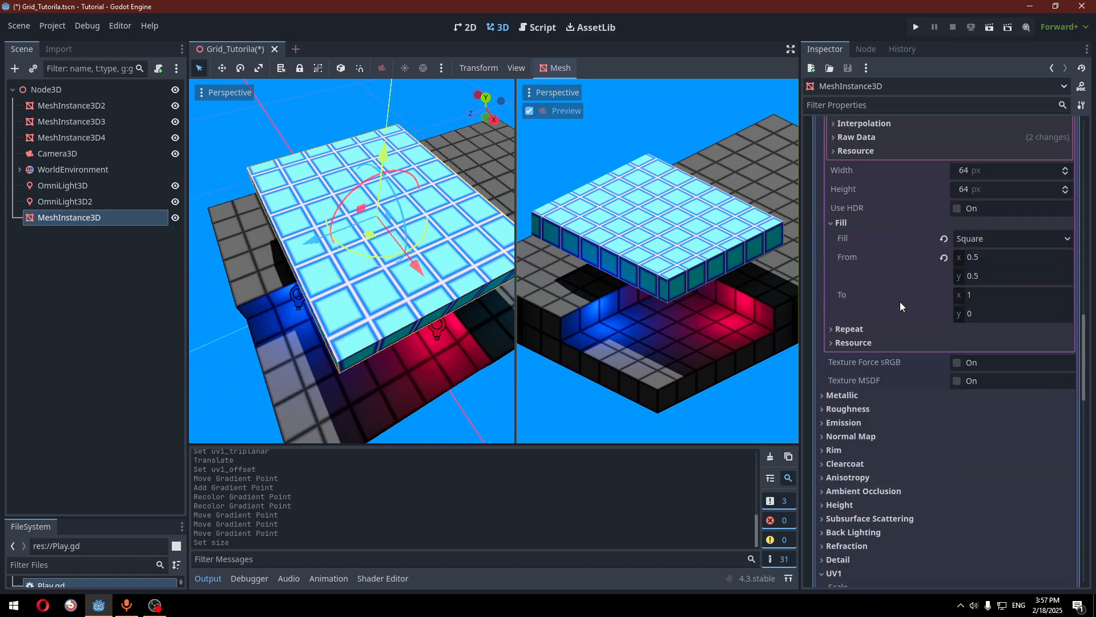
{"action": "scroll", "coordinate": [1009, 319], "scroll_direction": "down", "scroll_amount": 6}
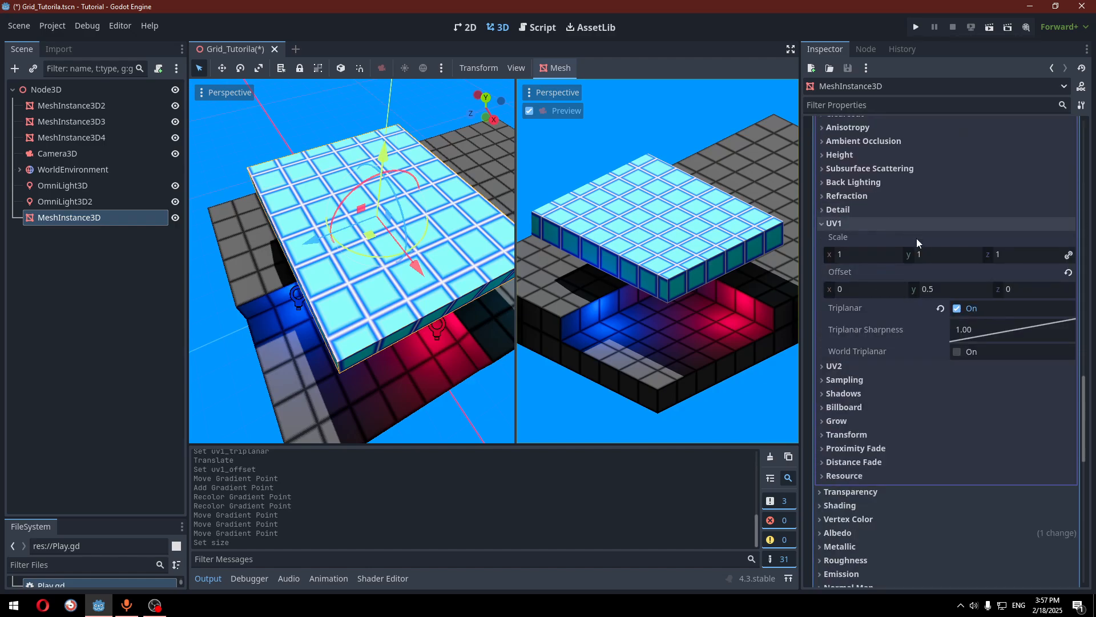
{"action": "left_click", "coordinate": [876, 289]}
{"action": "type", "text": "0"}
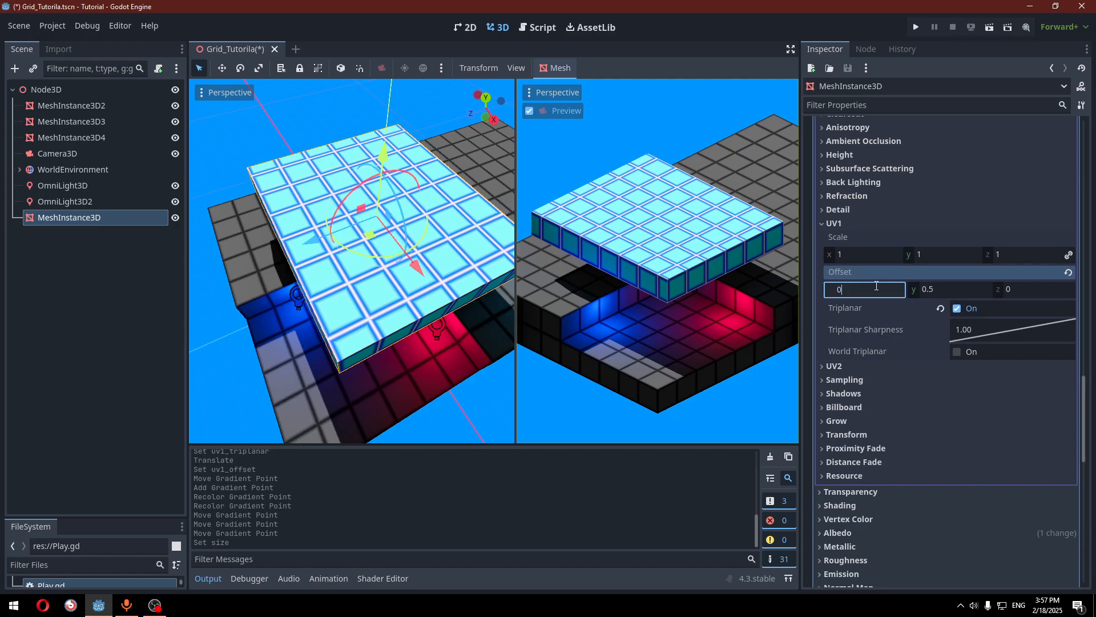
{"action": "type", "text": ".5"}
{"action": "key", "text": "Return"}
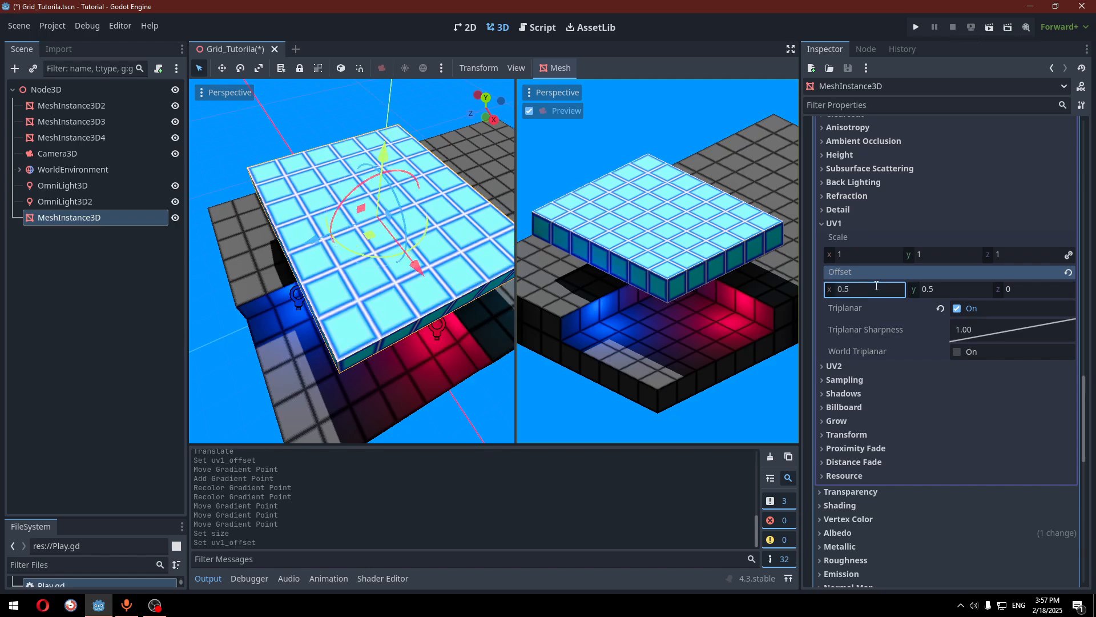
{"action": "left_click", "coordinate": [869, 288]}
{"action": "key", "text": "Return"}
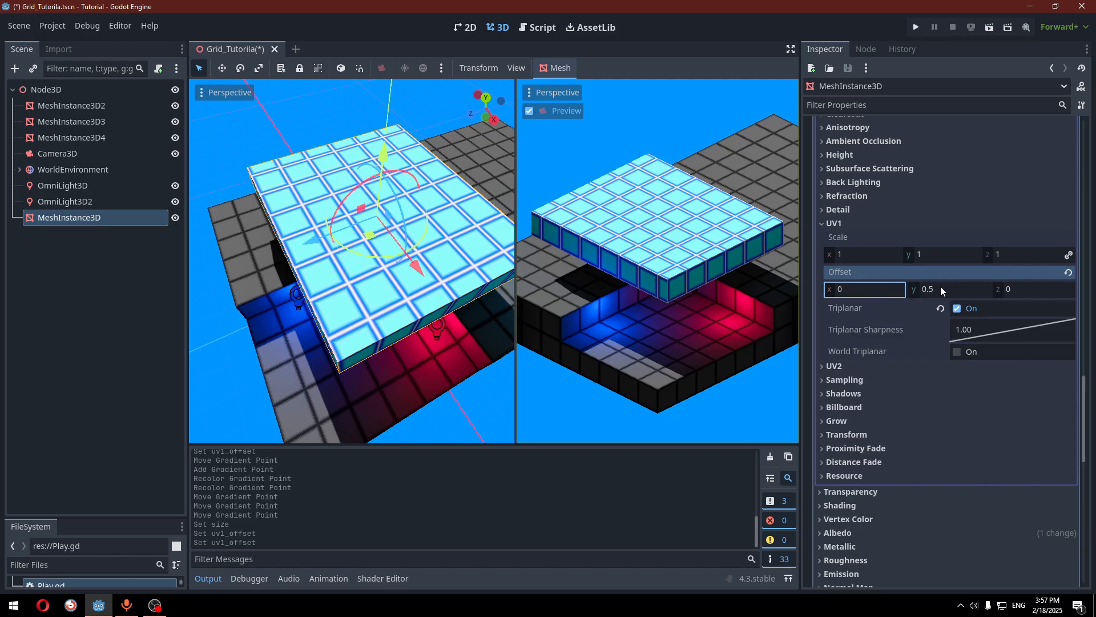
{"action": "left_click", "coordinate": [872, 290]}
{"action": "scroll", "coordinate": [940, 292], "scroll_direction": "up", "scroll_amount": 20}
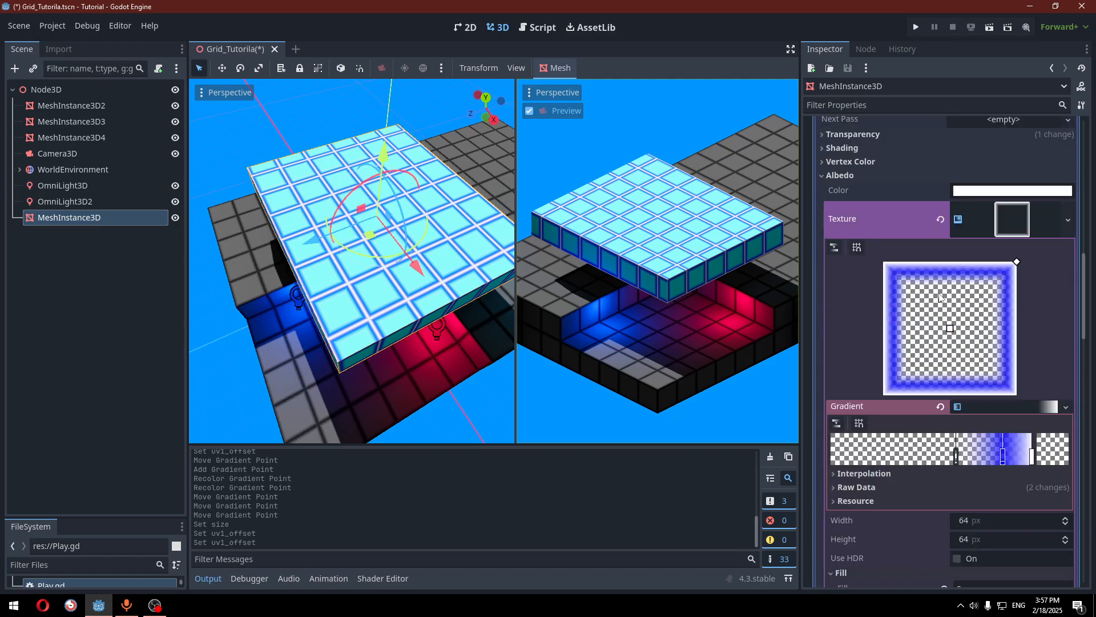
Set the box mesh Size y to 2 m
{"action": "left_click", "coordinate": [949, 282]}
{"action": "type", "text": "2"}
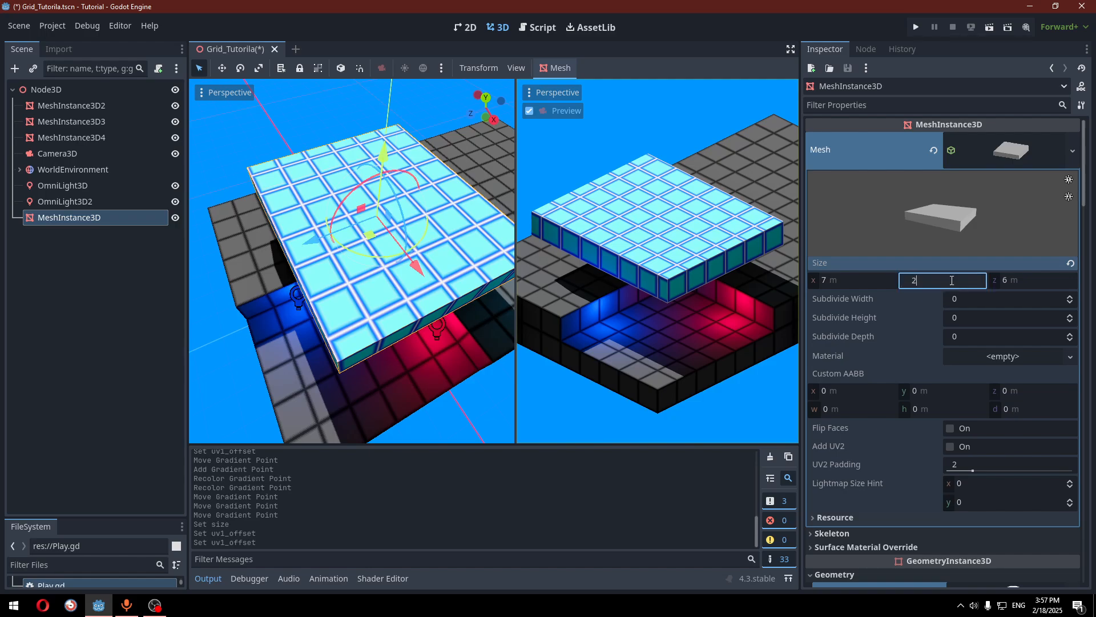
{"action": "key", "text": "Return"}
{"action": "scroll", "coordinate": [952, 293], "scroll_direction": "down", "scroll_amount": 13}
{"action": "scroll", "coordinate": [961, 304], "scroll_direction": "up", "scroll_amount": 10}
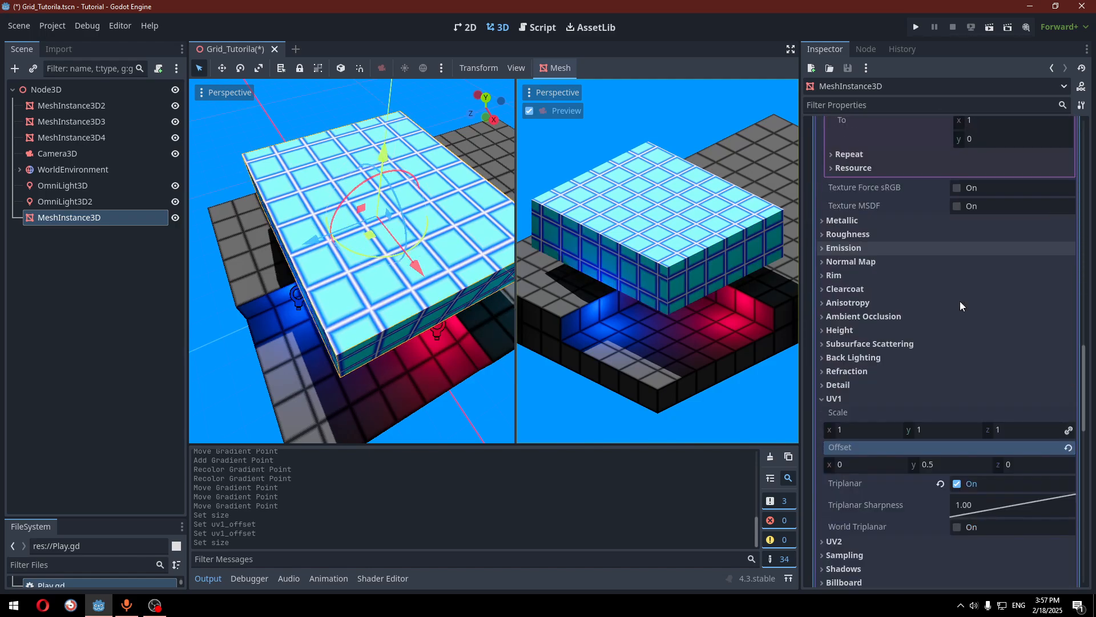
Set the UV1 Offset y to 0 and Offset x to 0.5
{"action": "left_click", "coordinate": [957, 173]}
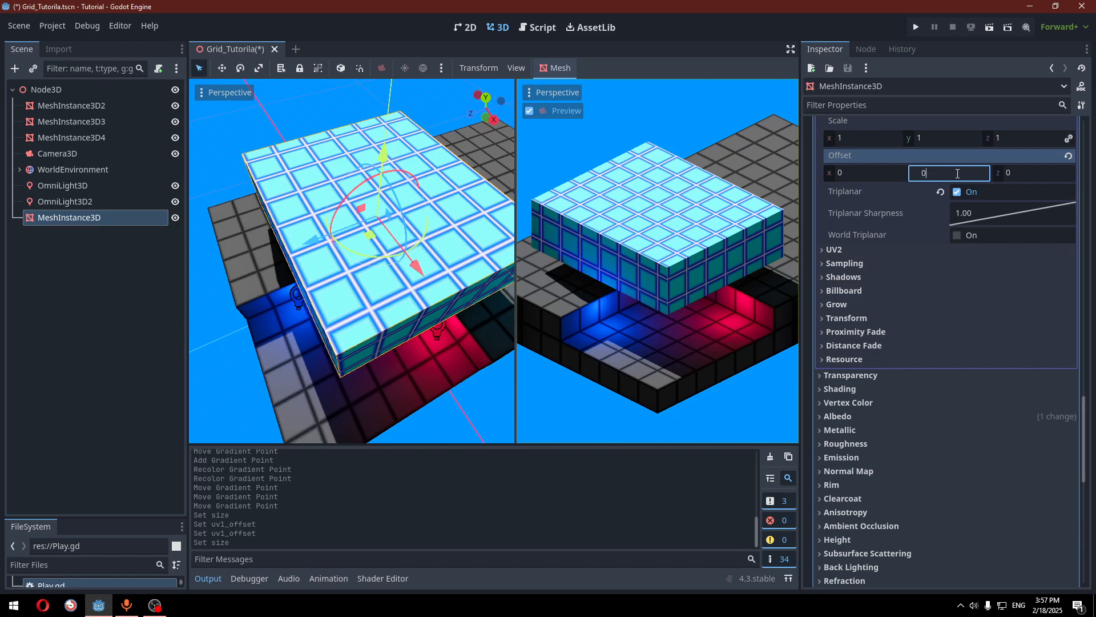
{"action": "type", "text": "0"}
{"action": "key", "text": "Return"}
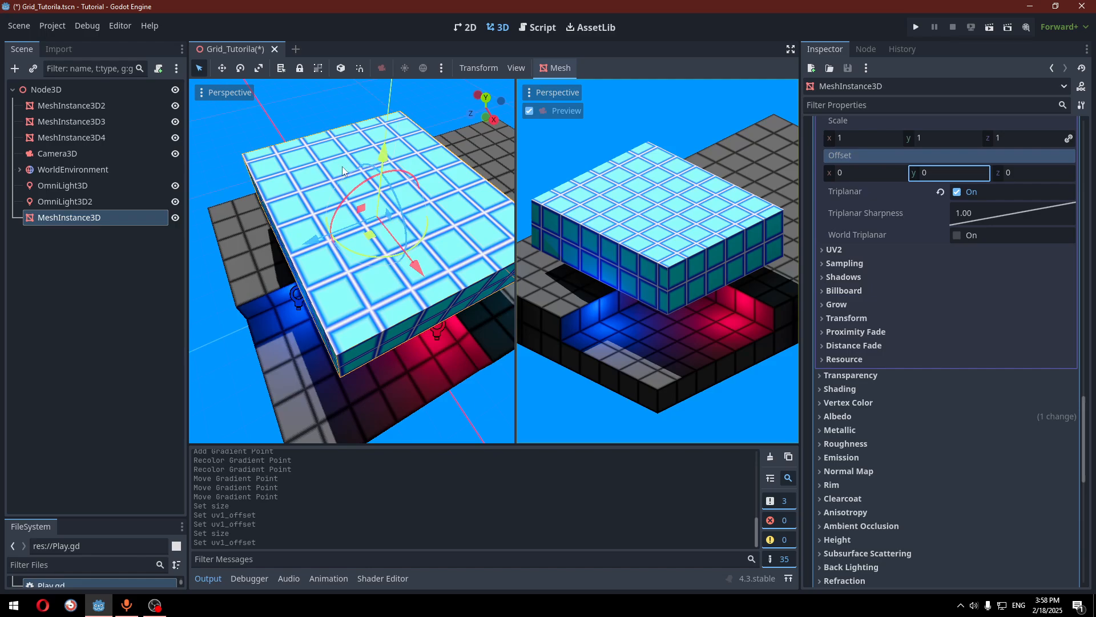
{"action": "left_click", "coordinate": [845, 177]}
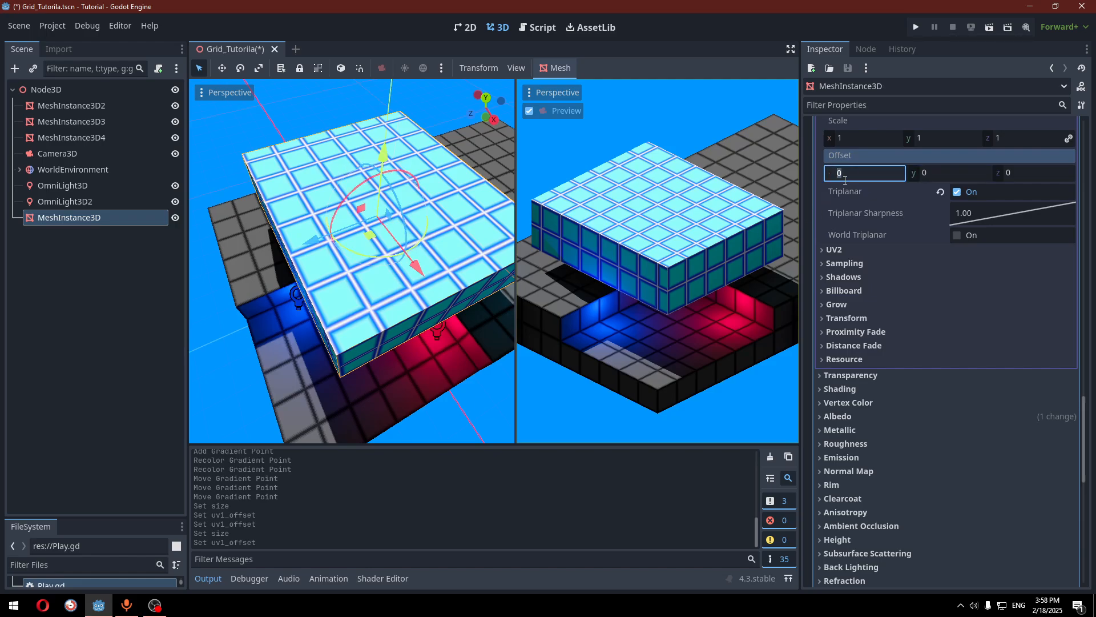
{"action": "type", "text": "0.5"}
{"action": "key", "text": "Return"}
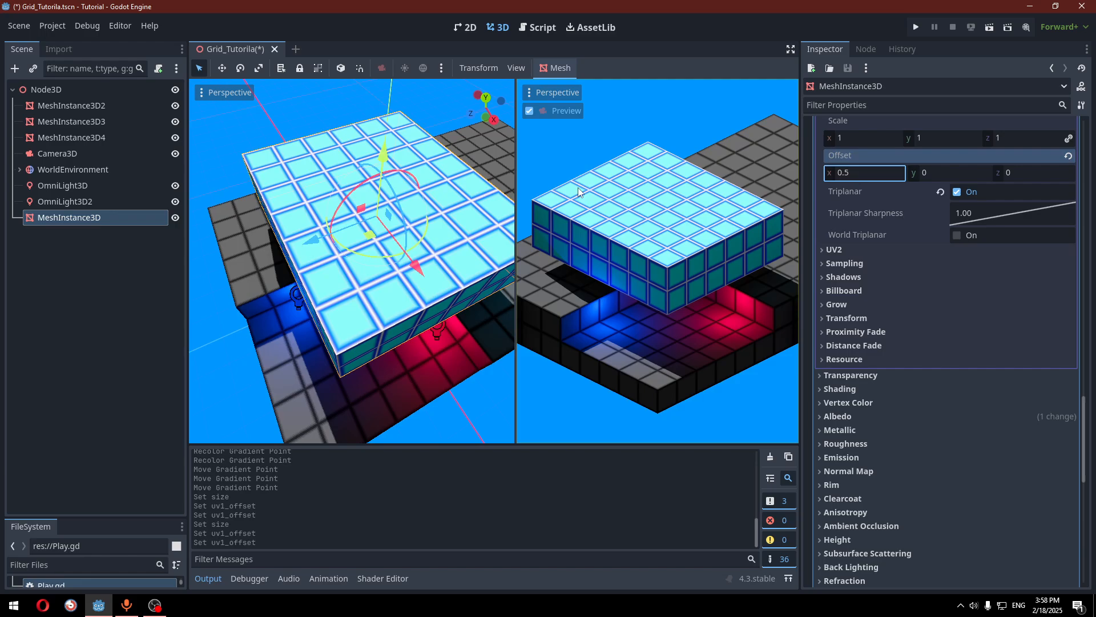
{"action": "mouse_move", "coordinate": [332, 240]}
{"action": "left_mouse_down"}
{"action": "mouse_move", "coordinate": [292, 243]}
{"action": "mouse_move", "coordinate": [332, 240]}
{"action": "left_mouse_up"}
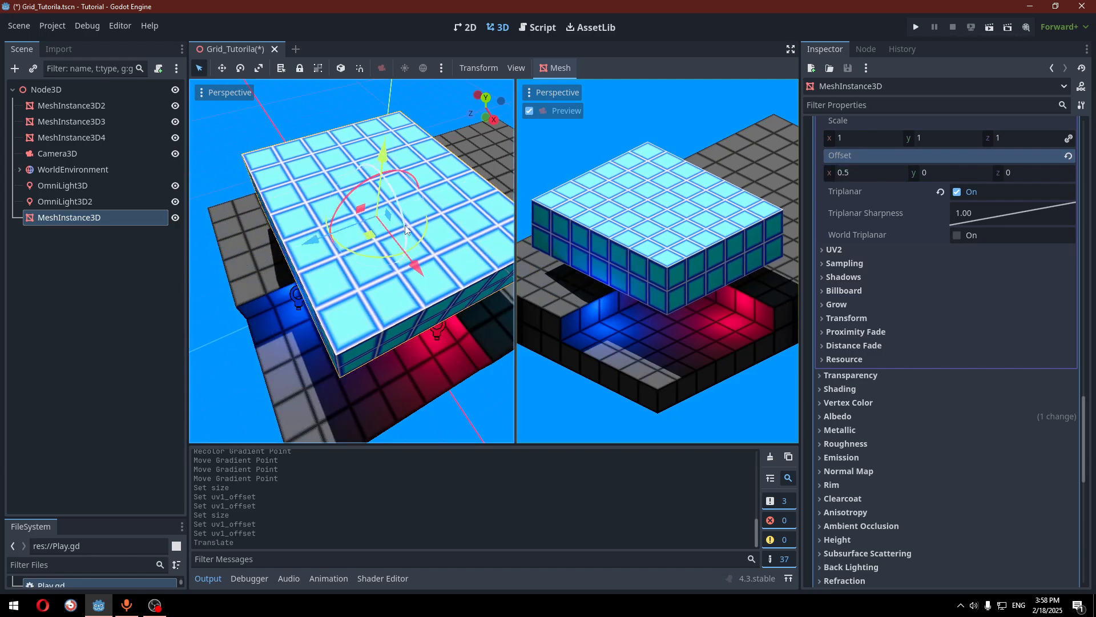
{"action": "scroll", "coordinate": [923, 283], "scroll_direction": "up", "scroll_amount": 3}
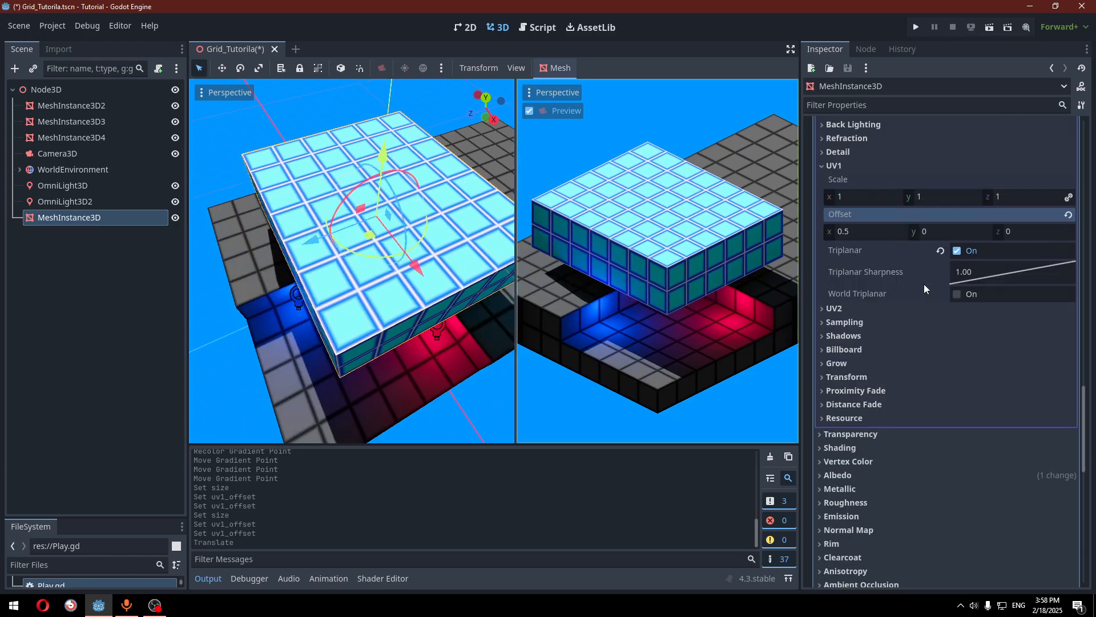
Collapse the UV1, albedo texture and Next Pass sections, then copy the Next Pass material
{"action": "left_click", "coordinate": [913, 225]}
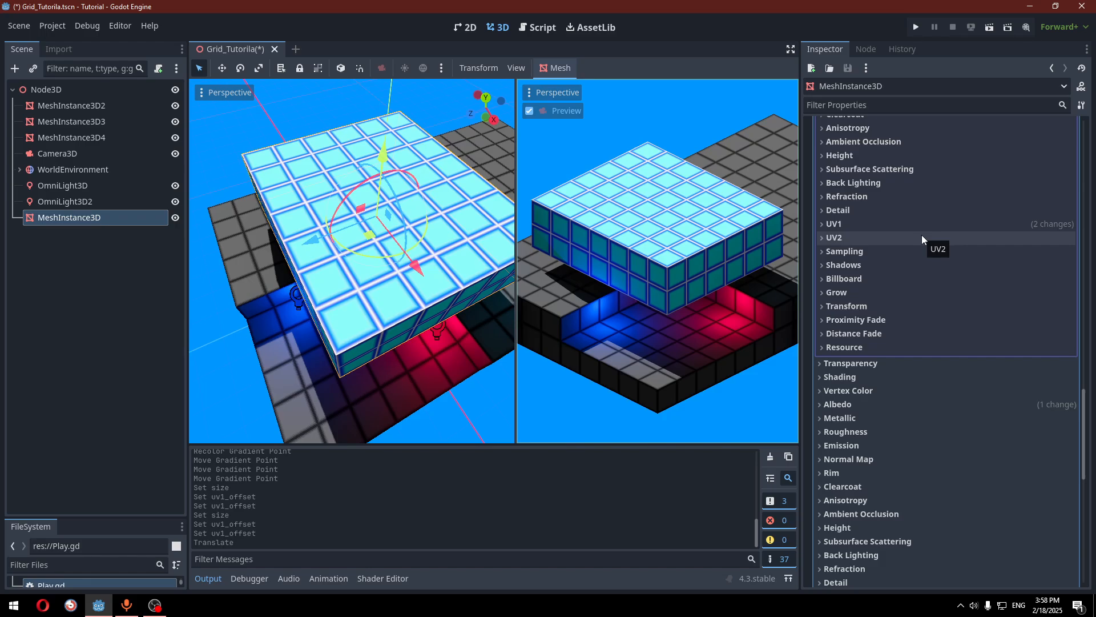
{"action": "scroll", "coordinate": [921, 235], "scroll_direction": "up", "scroll_amount": 3}
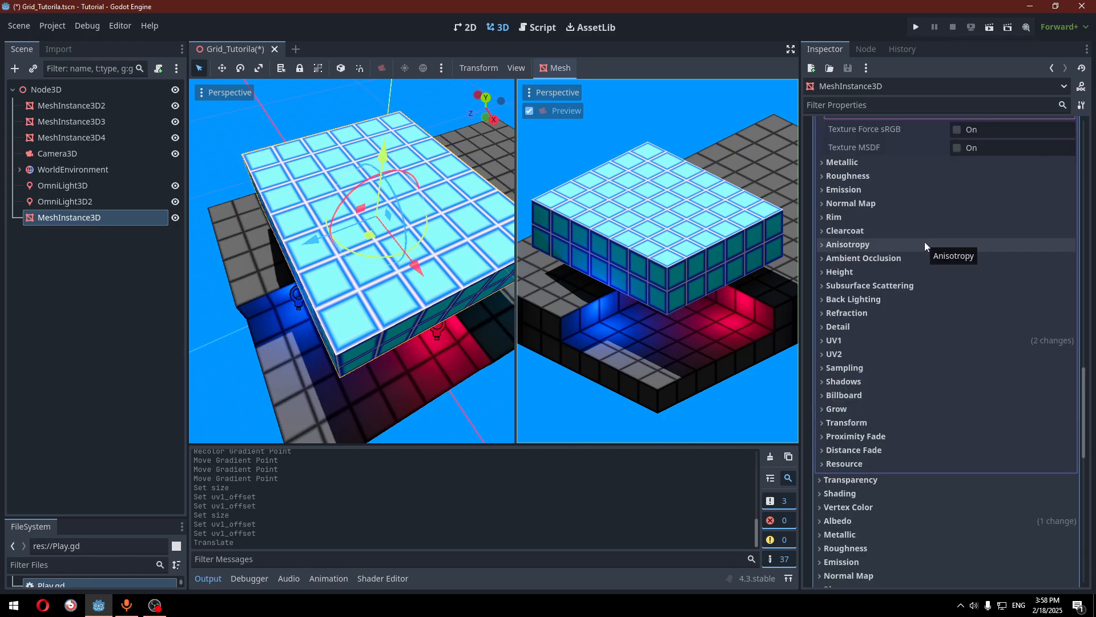
{"action": "scroll", "coordinate": [966, 254], "scroll_direction": "up", "scroll_amount": 15}
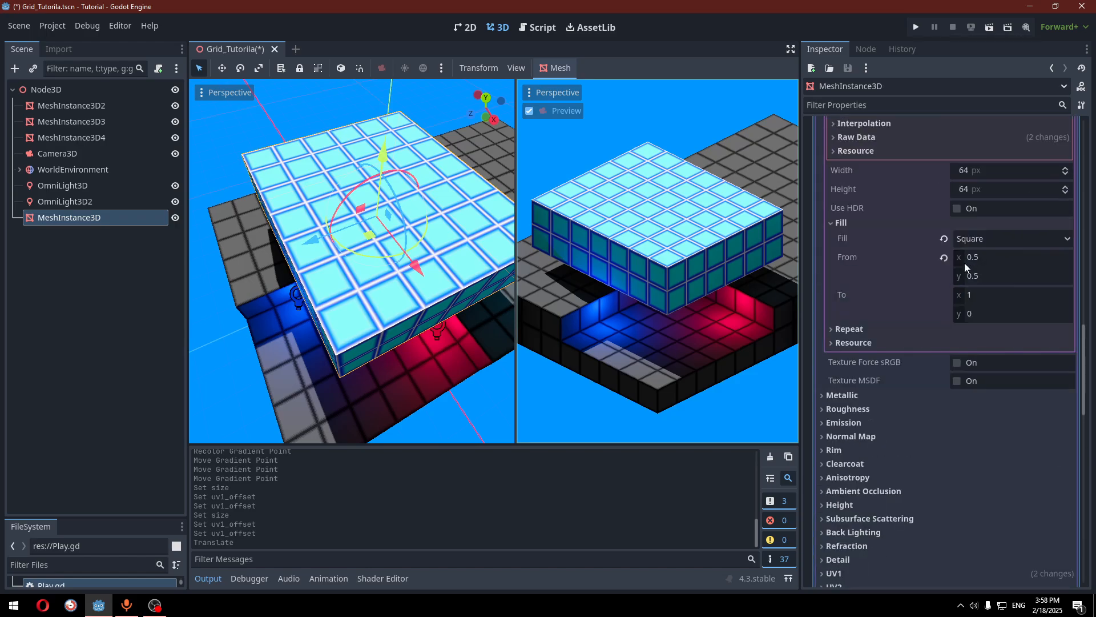
{"action": "left_click", "coordinate": [1003, 278]}
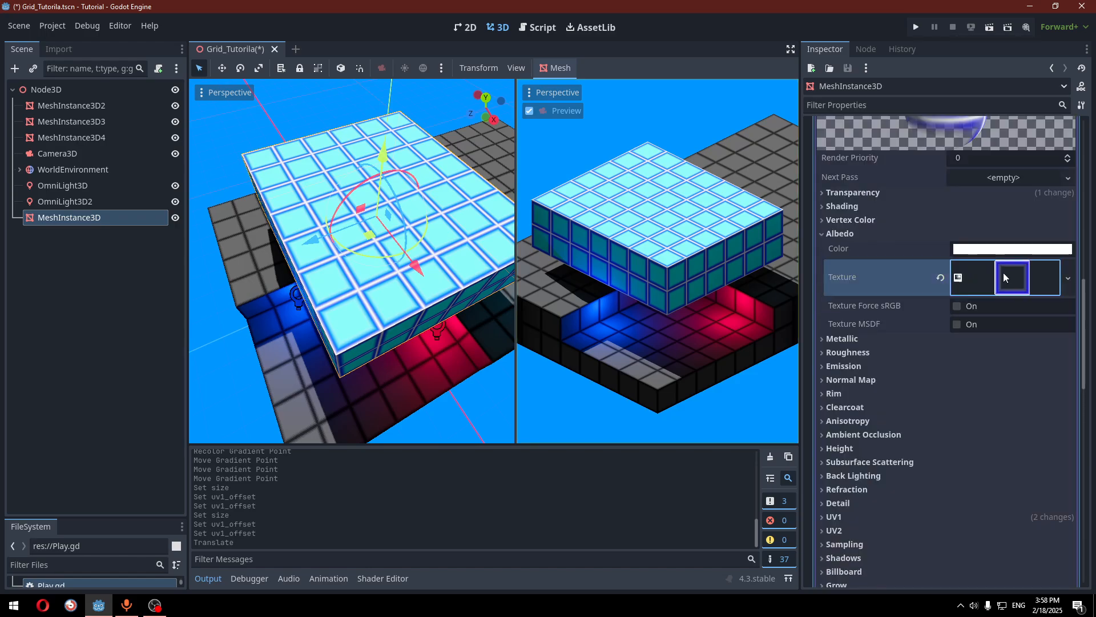
{"action": "scroll", "coordinate": [1009, 241], "scroll_direction": "up", "scroll_amount": 4}
{"action": "left_click", "coordinate": [1012, 228]}
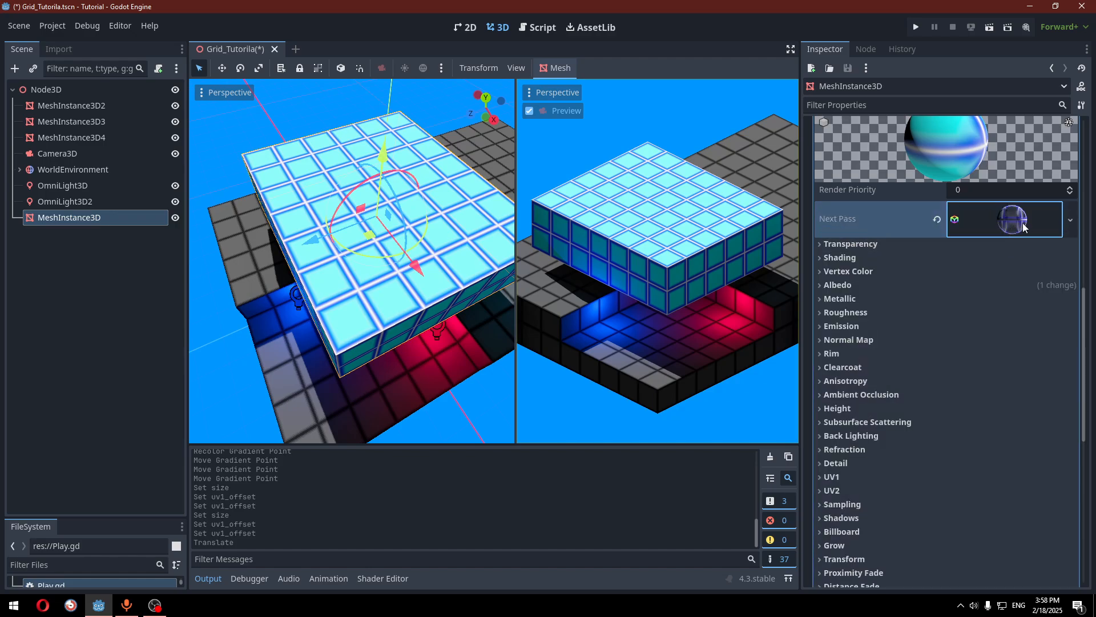
{"action": "right_click", "coordinate": [1009, 221]}
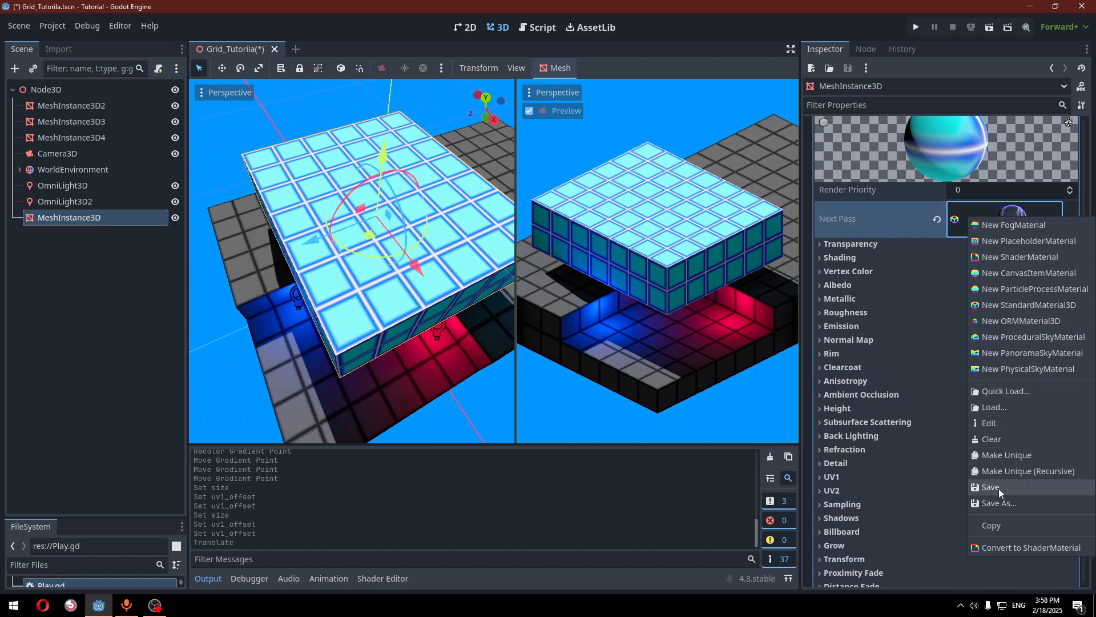
{"action": "left_click", "coordinate": [1004, 524]}
{"action": "middle_click_drag", "start_coordinate": [451, 234], "coordinate": [284, 299]}
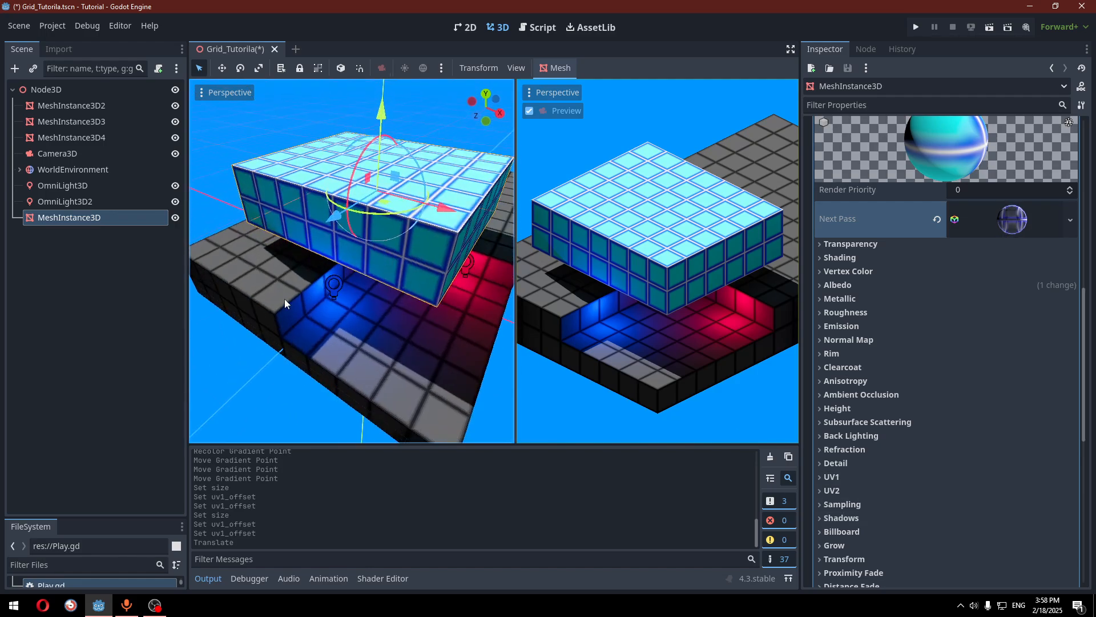
Paste the blue grid material into the floor MeshInstance3D3's Material Override Next Pass slot
{"action": "left_click", "coordinate": [285, 292]}
{"action": "scroll", "coordinate": [930, 299], "scroll_direction": "up", "scroll_amount": 5}
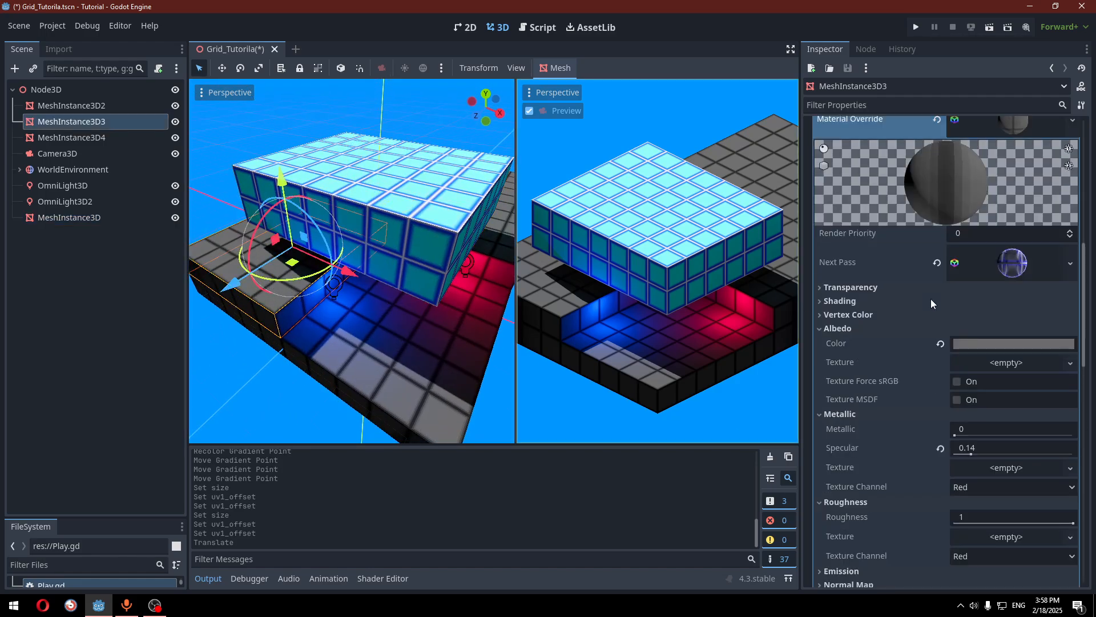
{"action": "right_click", "coordinate": [1005, 264]}
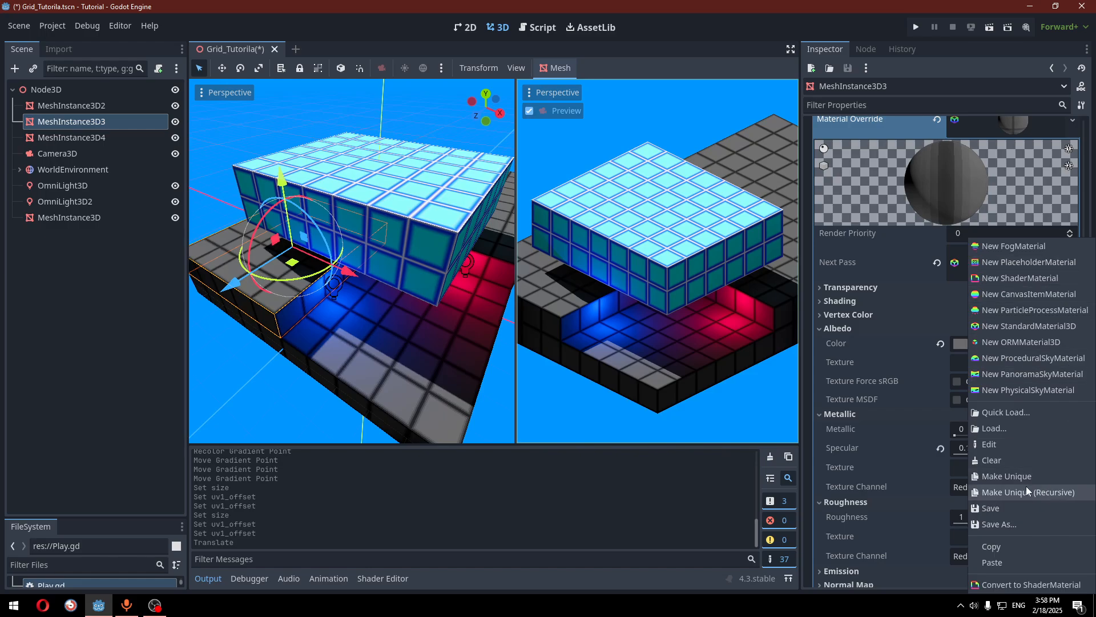
{"action": "left_click", "coordinate": [851, 260]}
{"action": "right_click", "coordinate": [970, 262]}
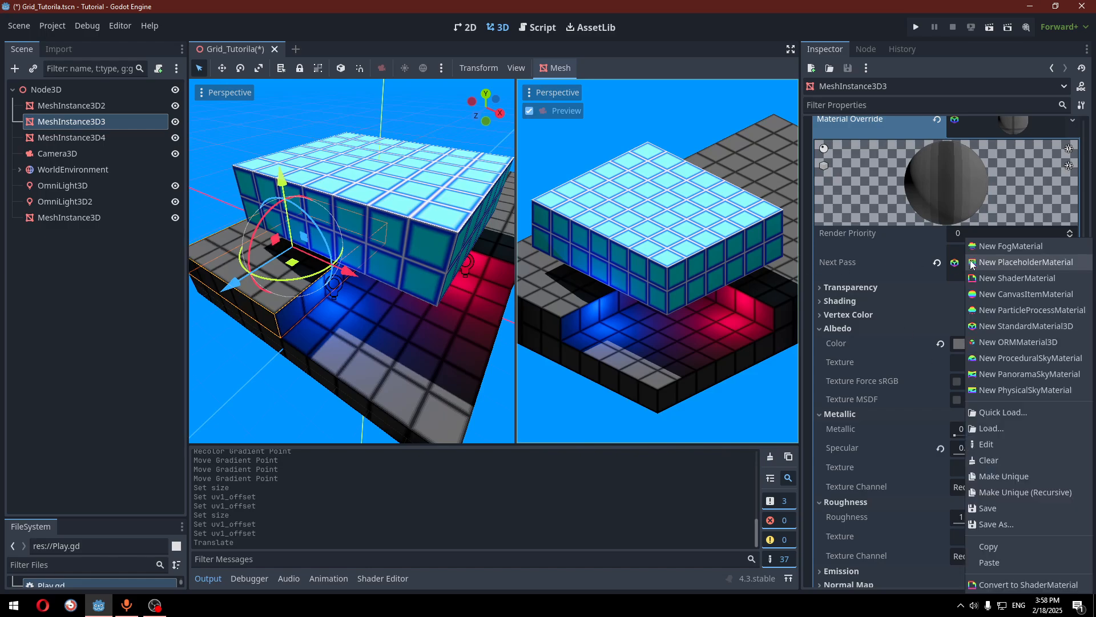
{"action": "left_click", "coordinate": [989, 563]}
{"action": "scroll", "coordinate": [345, 284], "scroll_direction": "down", "scroll_amount": 5}
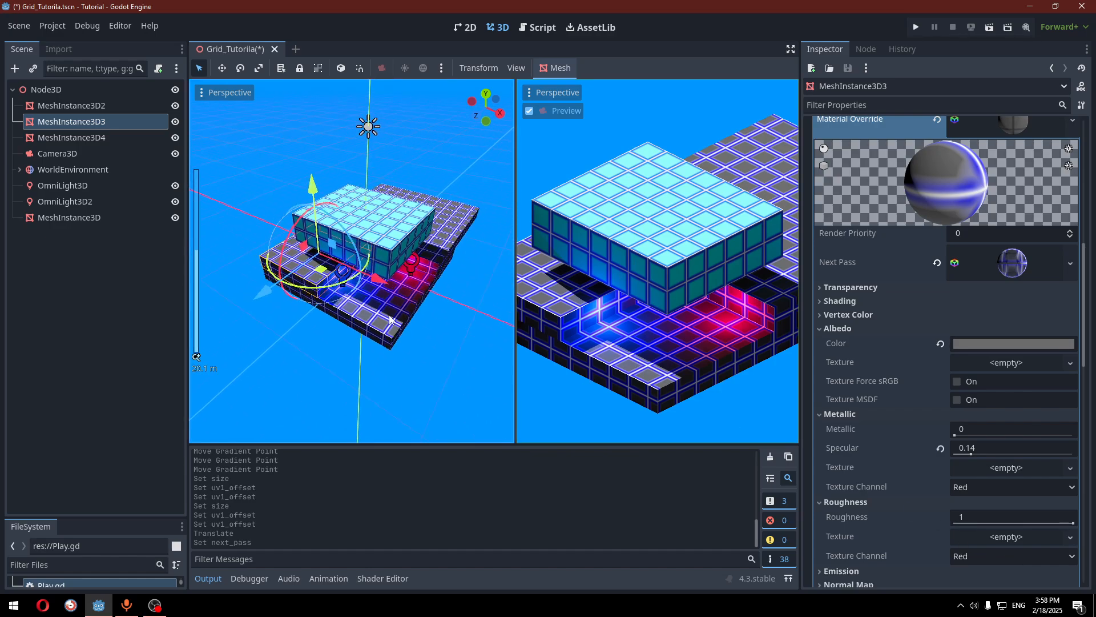